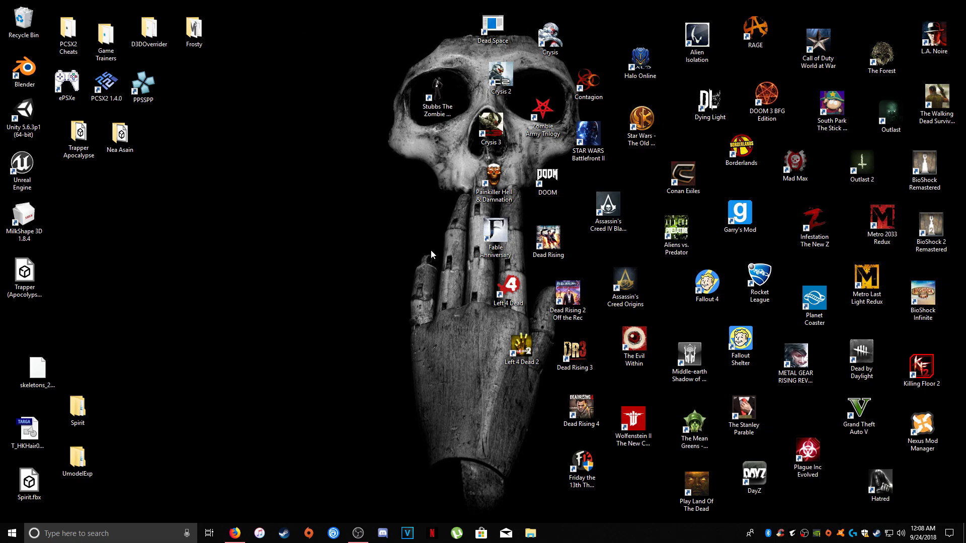
- Leave the Dead by Daylight and UE Viewer windows and return to the desktop
left_click(862, 360)
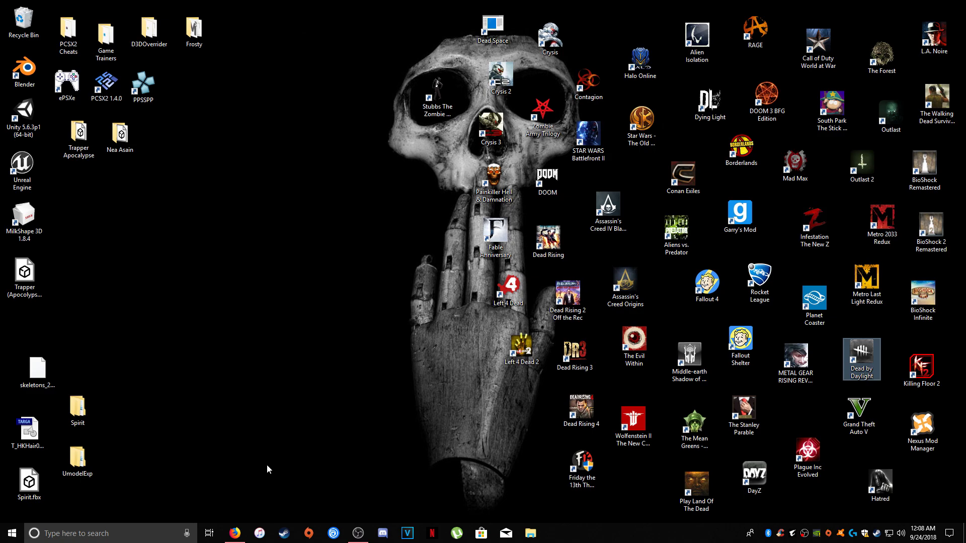
left_click(235, 534)
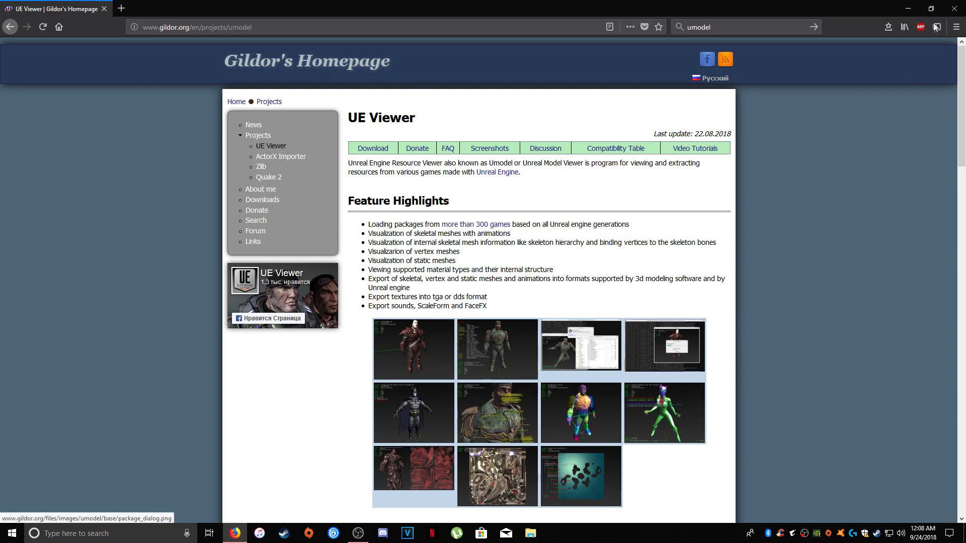
left_click(916, 4)
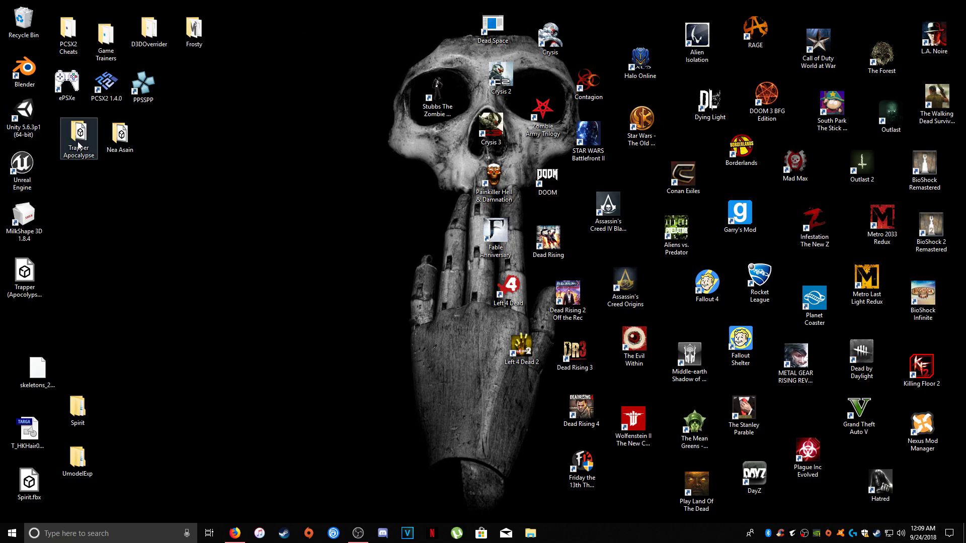
- Launch Blender from the desktop shortcut and delete the default cube
left_click(25, 73)
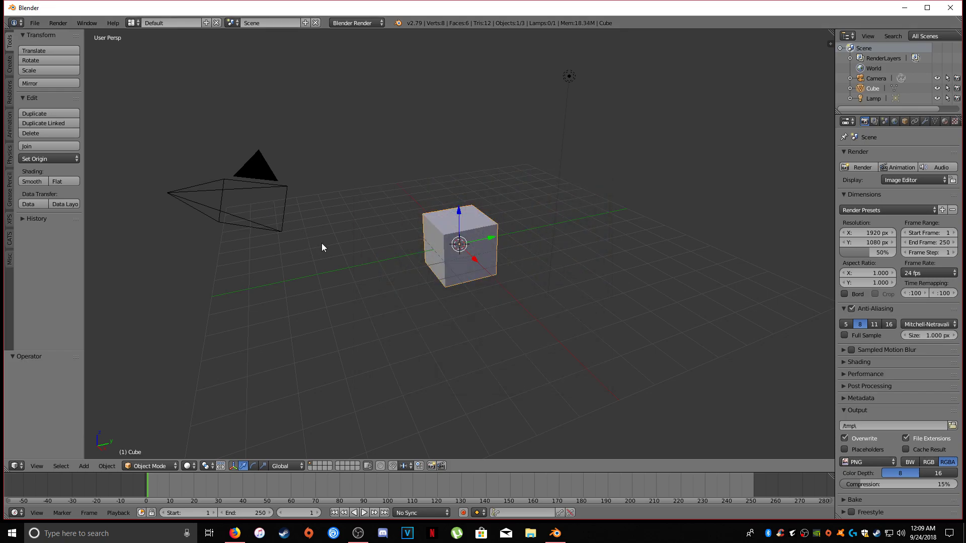
key("x")
left_click(321, 243)
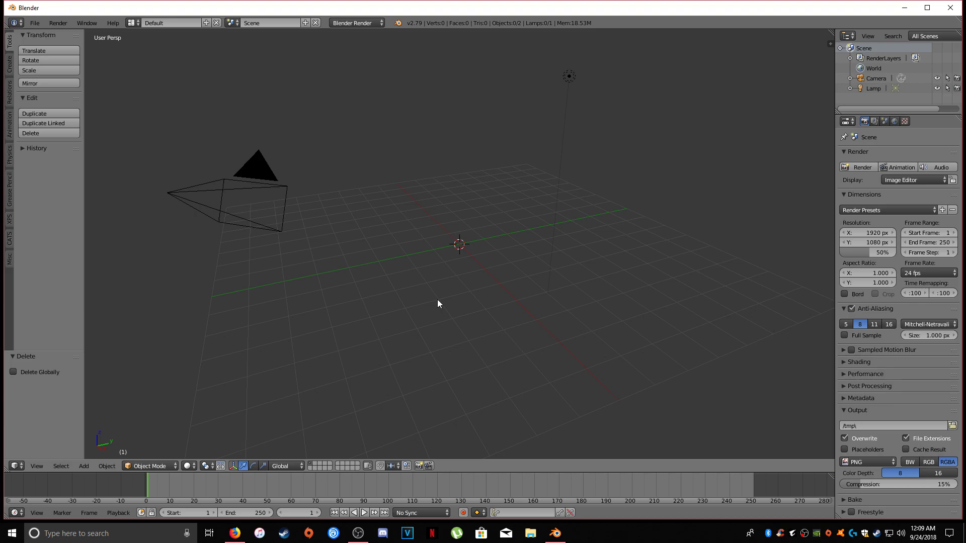
- Import TR_Outfit007_REF.psk as a PSK skeleton mesh from Trapper Apocalypse > Dead By Daylight > Models > Bodies
left_click(36, 23)
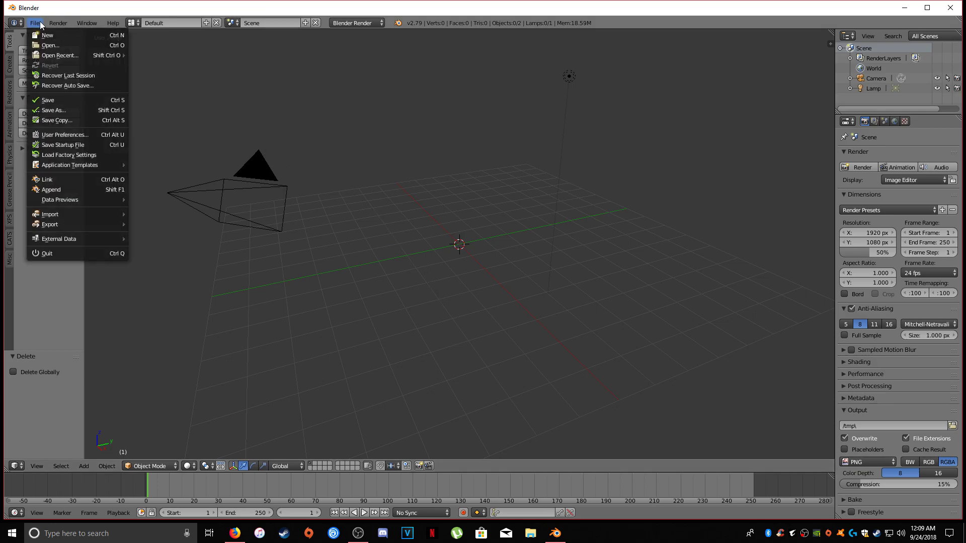
mouse_move(79, 213)
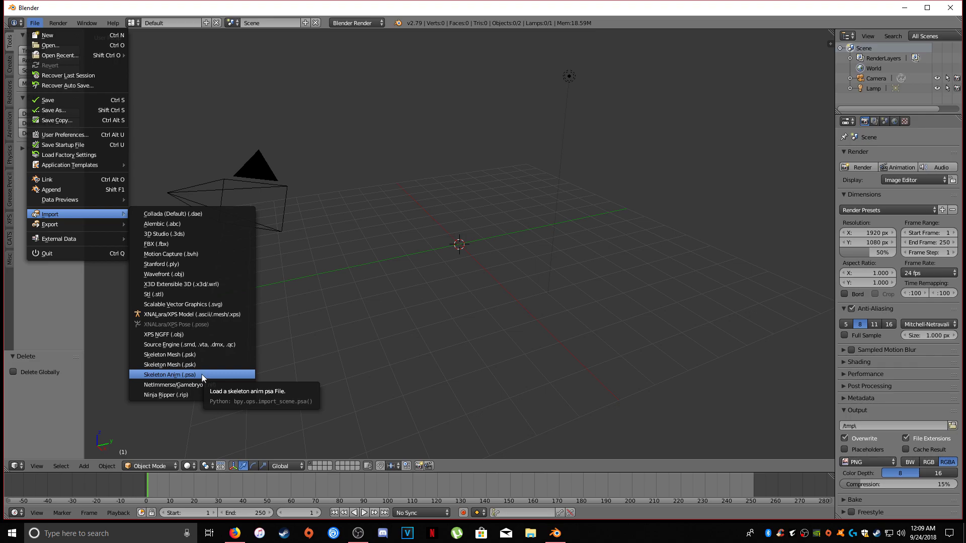
left_click(198, 358)
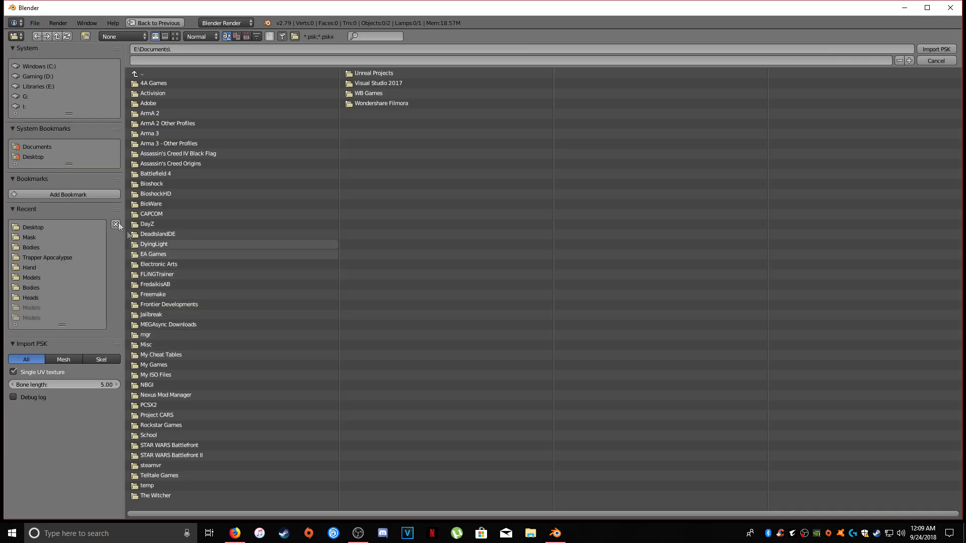
left_click(36, 157)
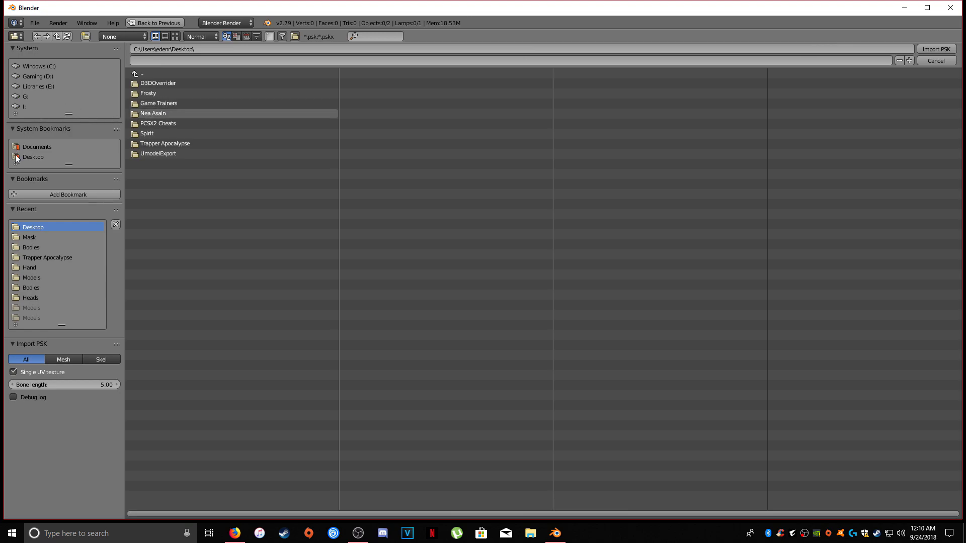
left_click(174, 144)
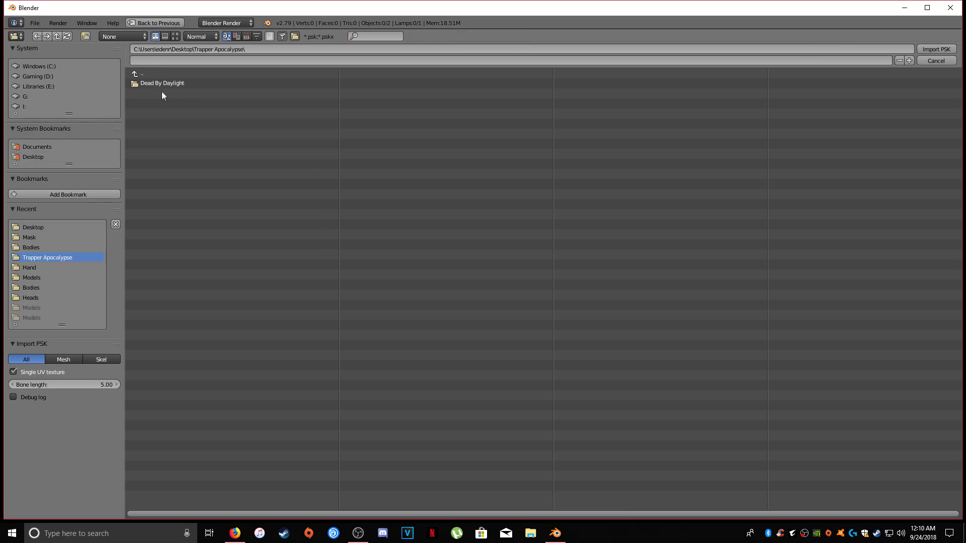
left_click(162, 85)
left_click(158, 123)
left_click(158, 84)
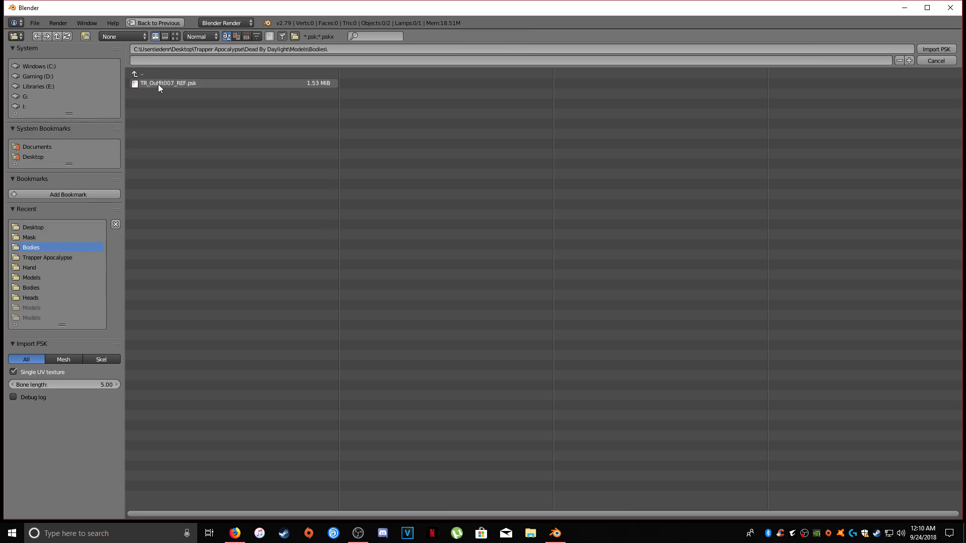
left_click(162, 86)
double_click(162, 86)
- Orbit around the imported character and select the Trapper body mesh
middle_click_drag(261, 107, 239, 186)
scroll(362, 179, "up", 3)
scroll(361, 179, "down", 6)
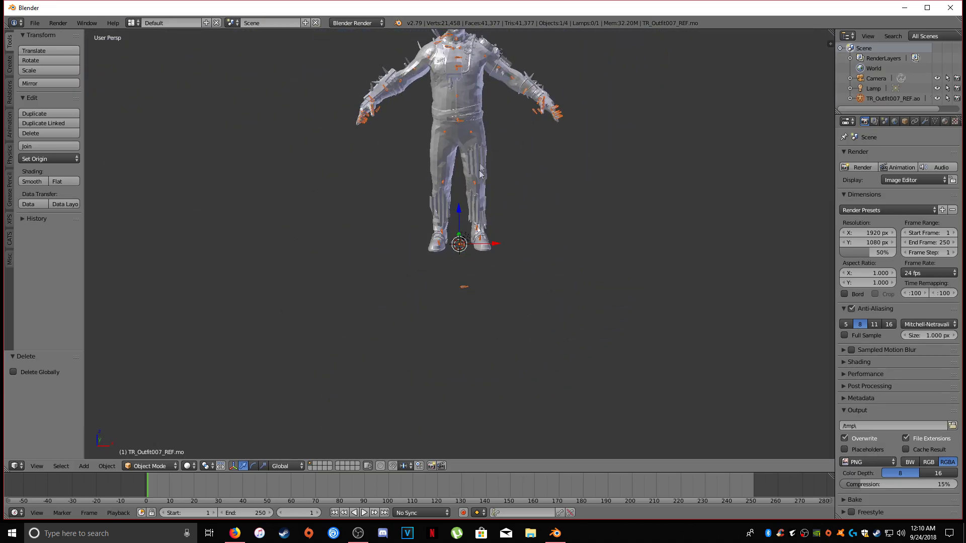
scroll(464, 324, "up", 6)
middle_click_drag(484, 303, 428, 250)
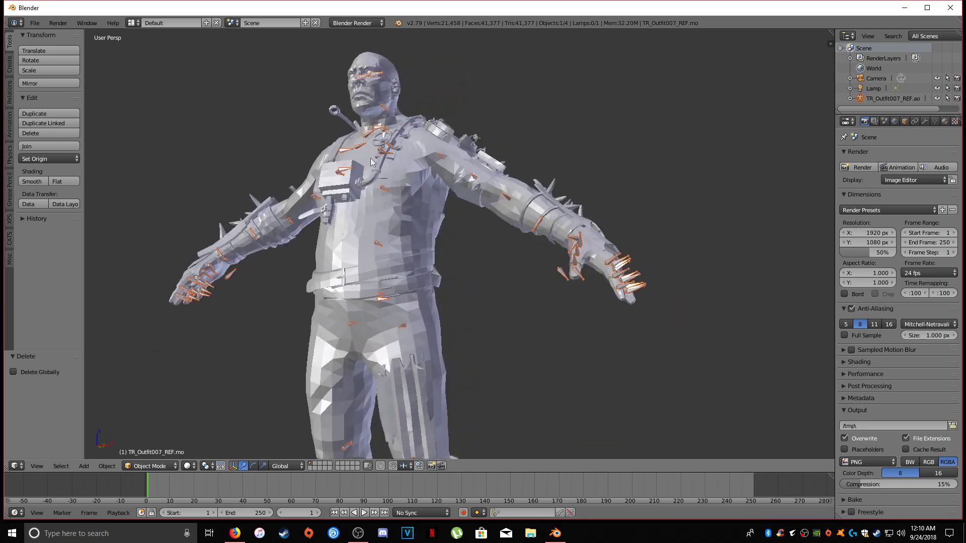
right_click(428, 250)
- Apply Smooth shading to the body mesh and inspect it from front and side
middle_click_drag(396, 299, 428, 313)
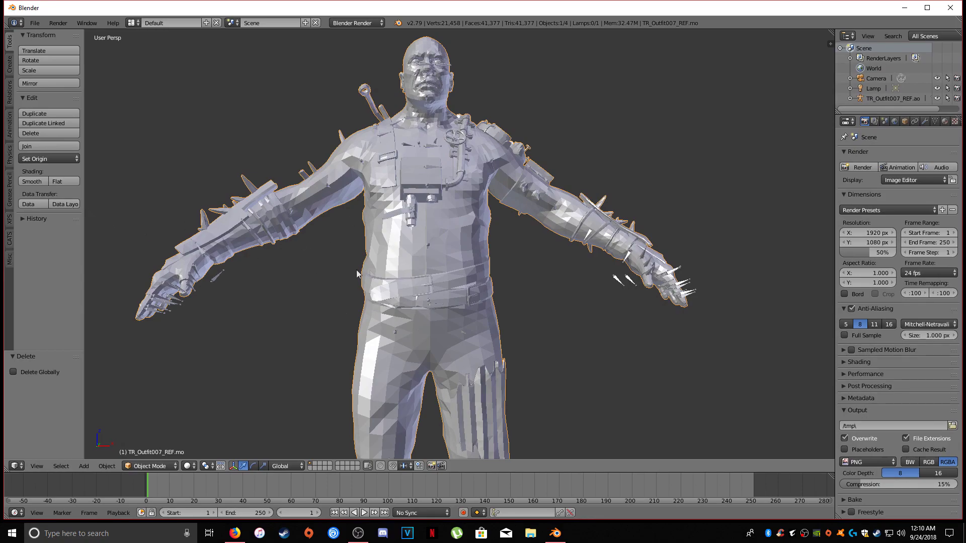
middle_click_drag(393, 271, 349, 279)
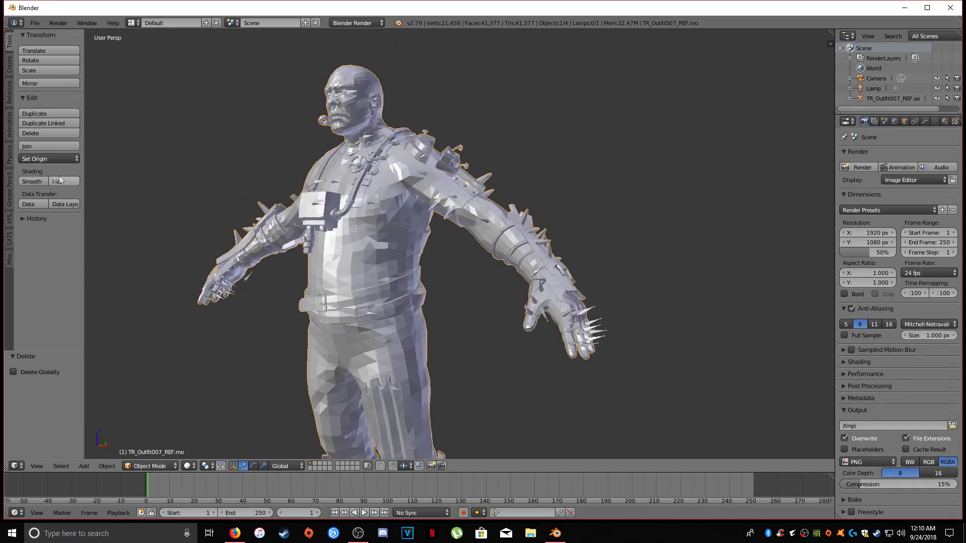
left_click(31, 181)
middle_click_drag(320, 263, 409, 293)
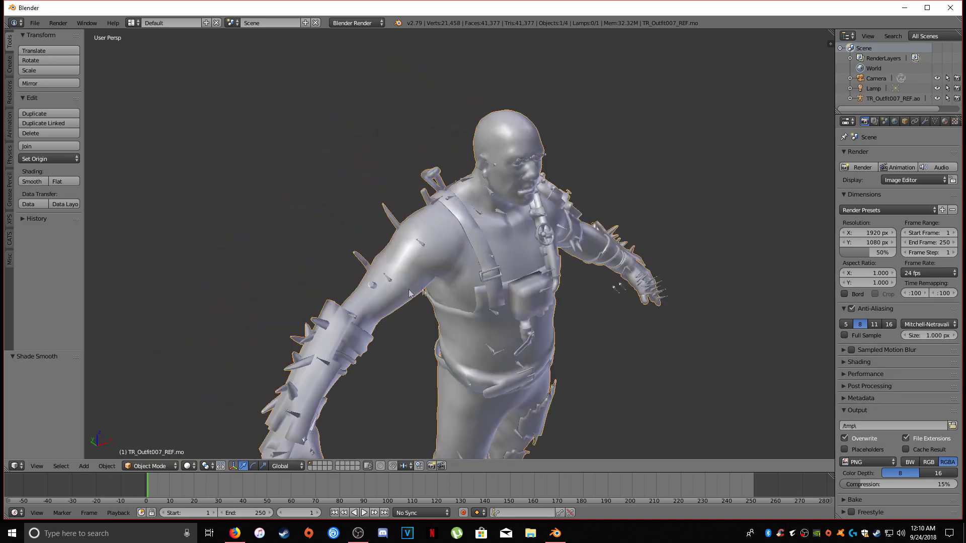
middle_click_drag(430, 246, 448, 295)
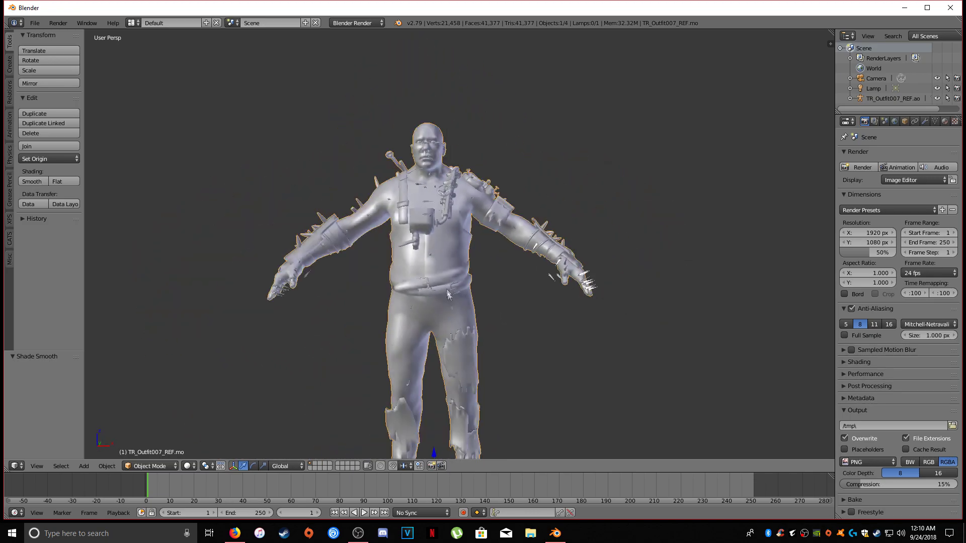
scroll(480, 362, "up", 5)
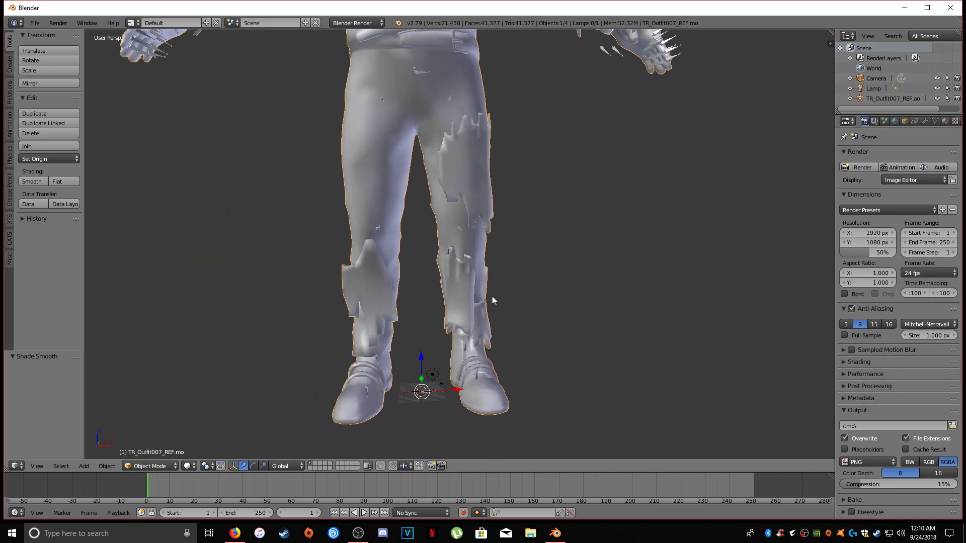
middle_click_drag(493, 297, 455, 300)
scroll(442, 226, "down", 4)
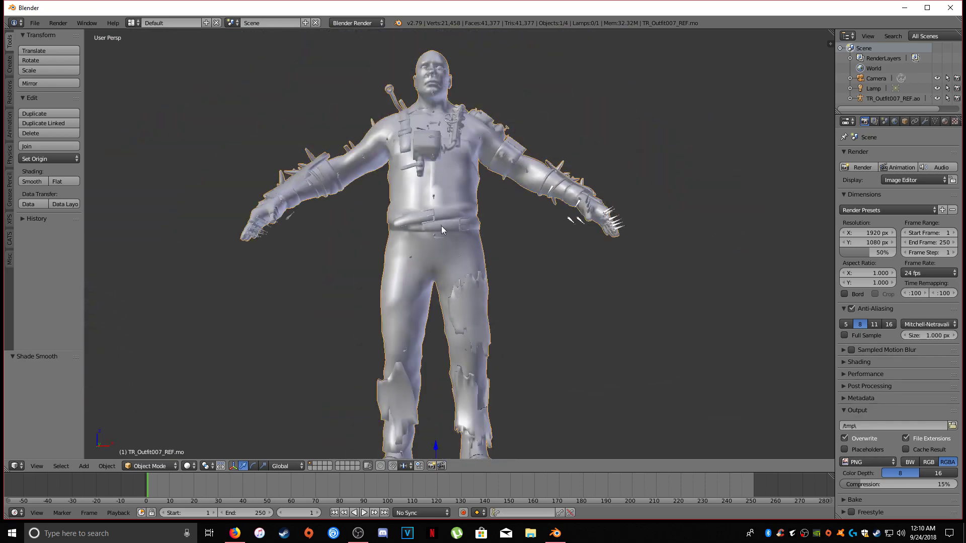
scroll(448, 262, "up", 2)
middle_click_drag(448, 261, 438, 202)
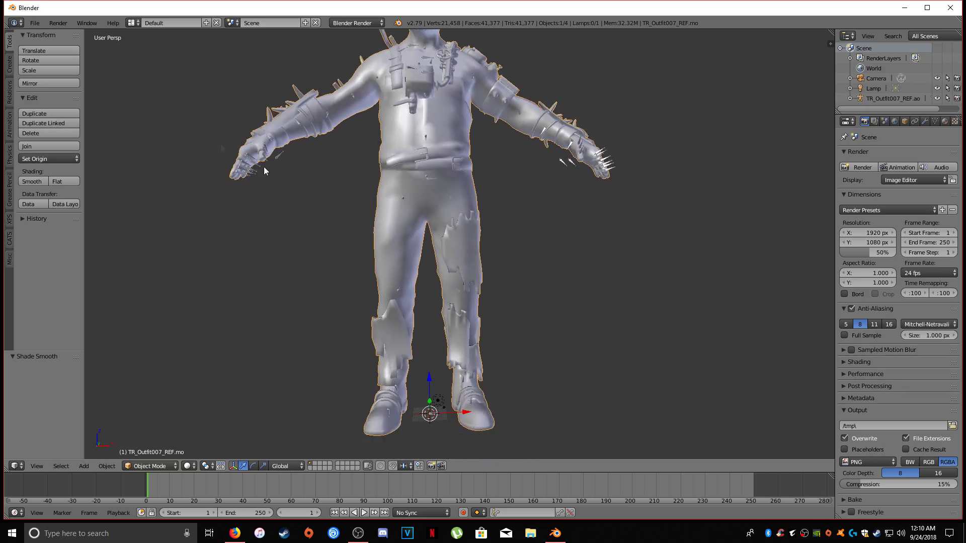
left_click(35, 23)
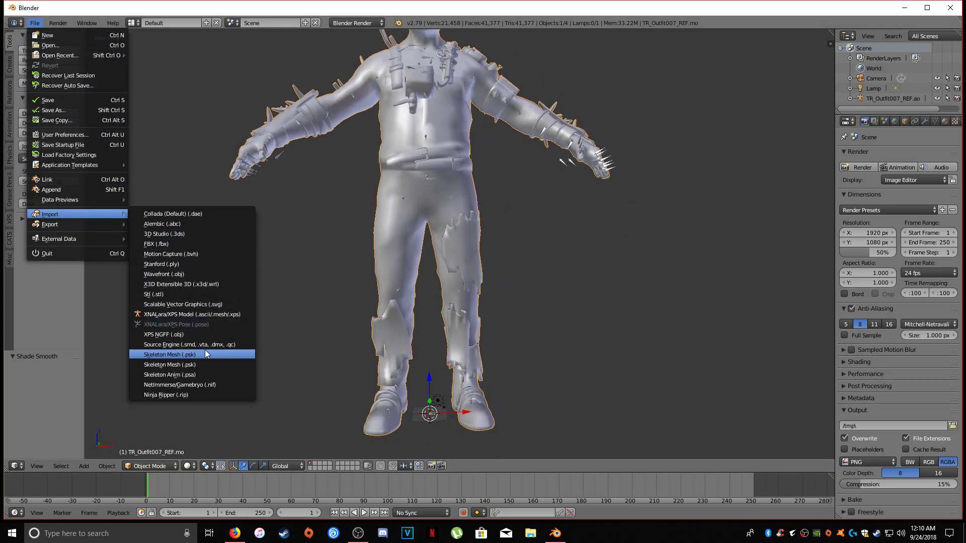
- Import TRMask007_REF.psk from the Dead By Daylight Masks folder as a PSK skeleton mesh
left_click(170, 355)
left_click(145, 73)
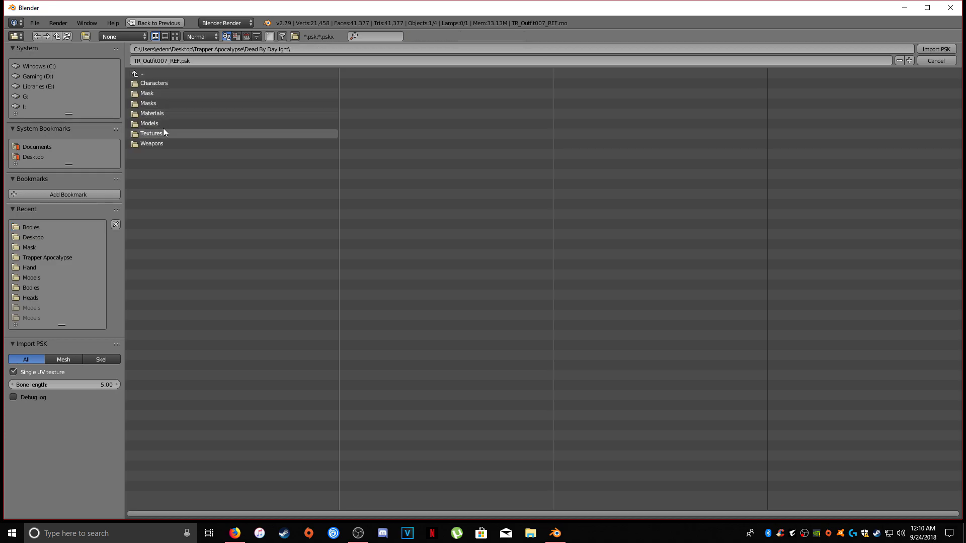
left_click(156, 101)
double_click(156, 78)
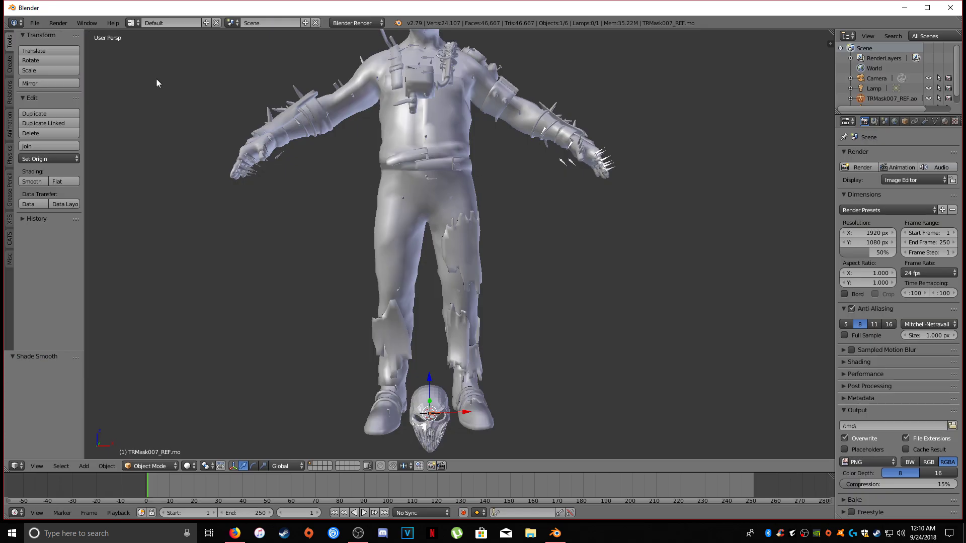
- Select the mask's armature at the character's feet and delete it
middle_click_drag(455, 353, 495, 347)
right_click(496, 291)
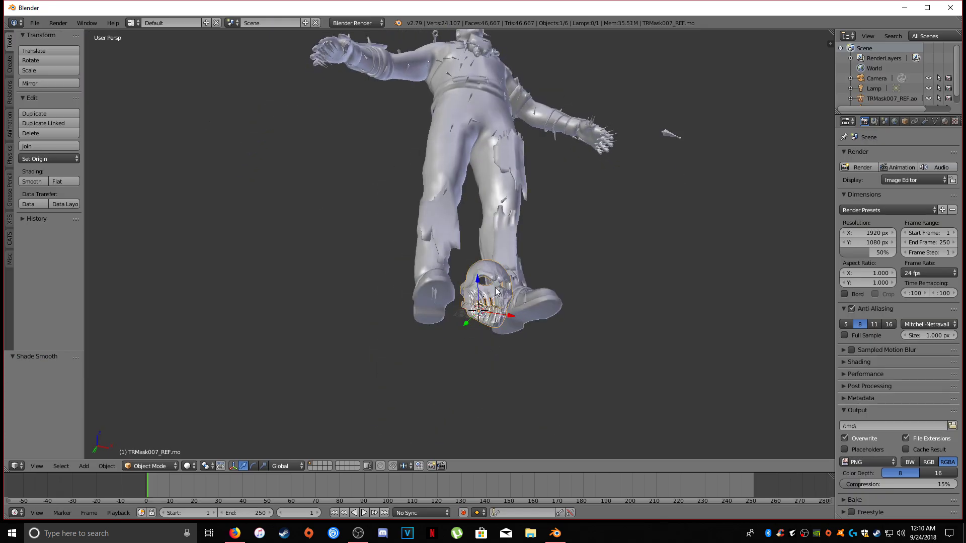
middle_click_drag(523, 324, 499, 342)
scroll(497, 342, "up", 5)
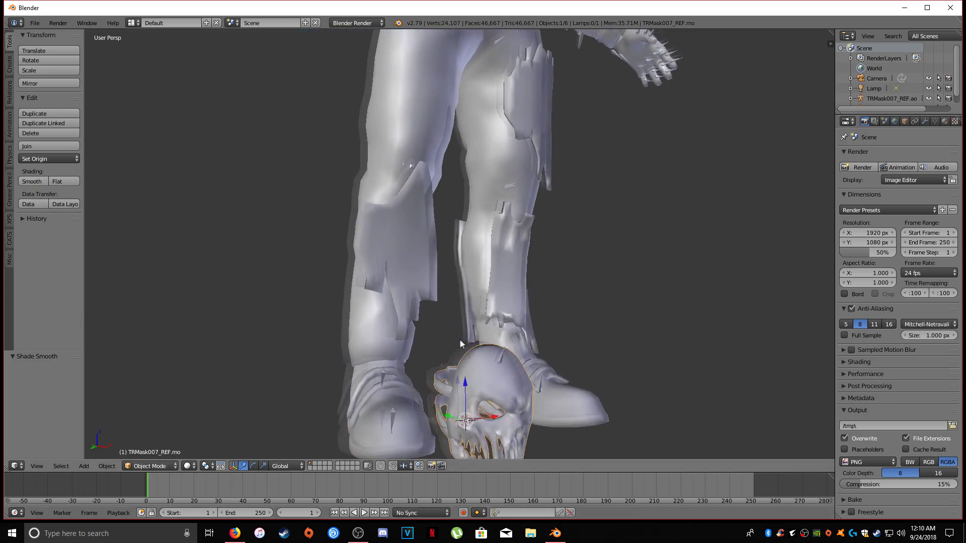
middle_click_drag(448, 301, 456, 312)
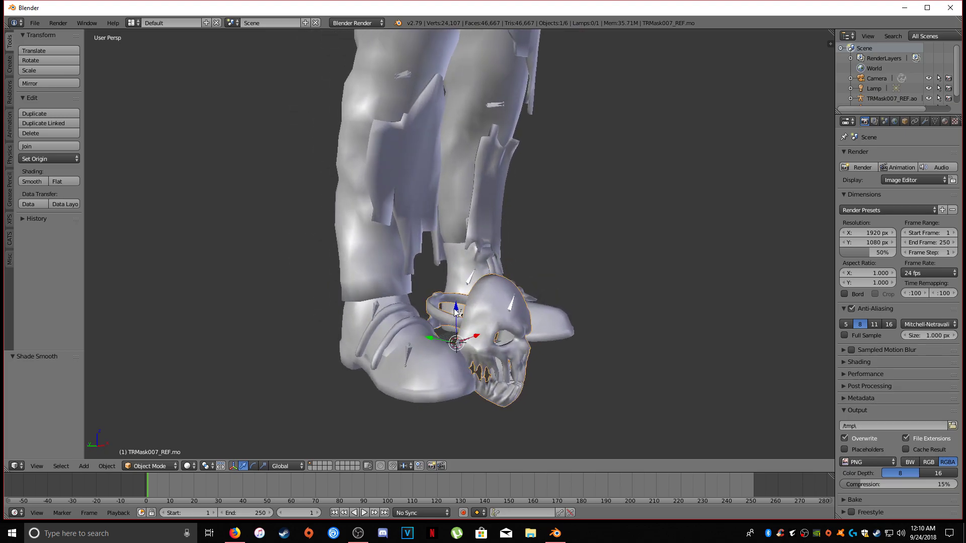
right_click(459, 343)
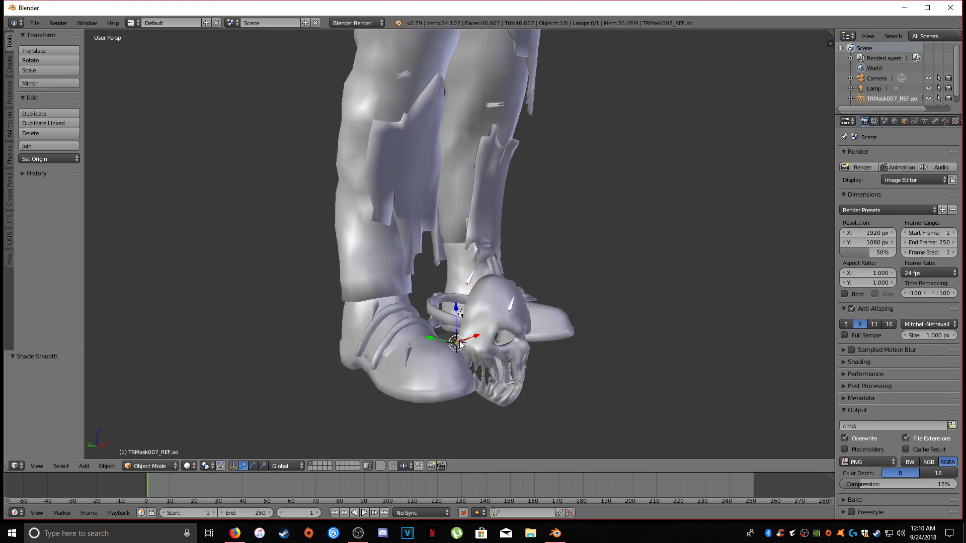
key("x")
left_click(459, 343)
- Reselect the mask mesh and raise it 52.235 along Z toward the head
right_click(459, 343)
middle_click_drag(459, 343, 528, 353)
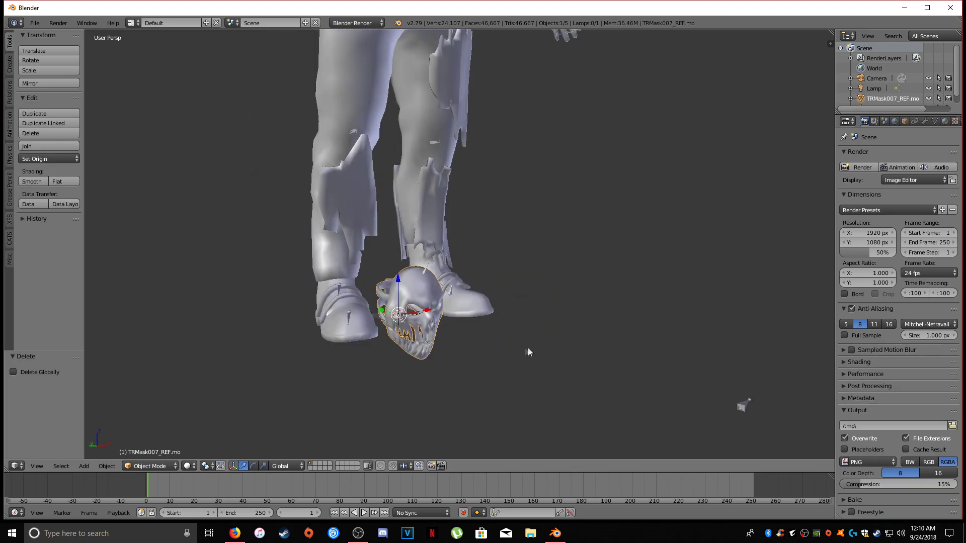
scroll(528, 352, "down", 1)
key("g")
key("z")
left_click(388, 291)
scroll(388, 291, "down", 3)
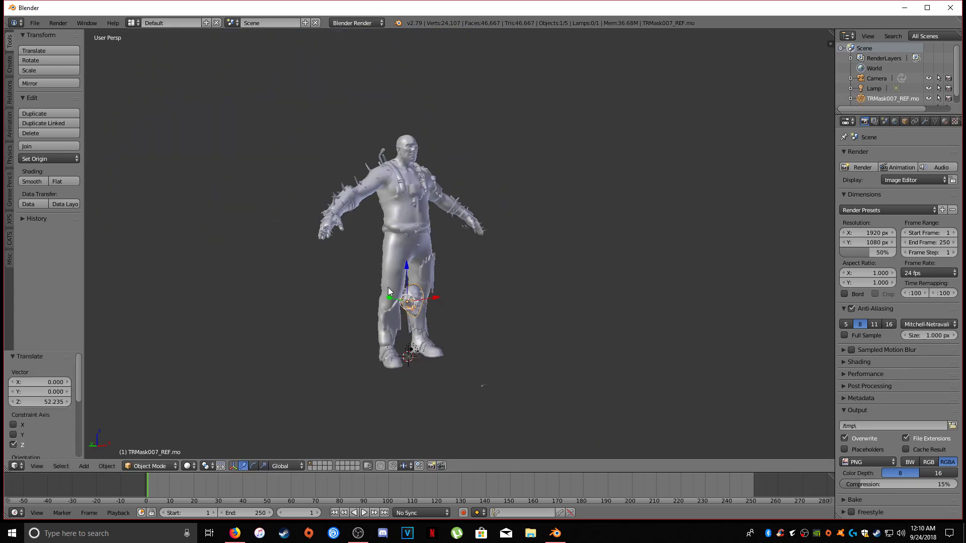
- Move the mask further up along Z onto the Trapper's face
key("g")
key("z")
left_click(410, 168)
scroll(432, 289, "up", 4)
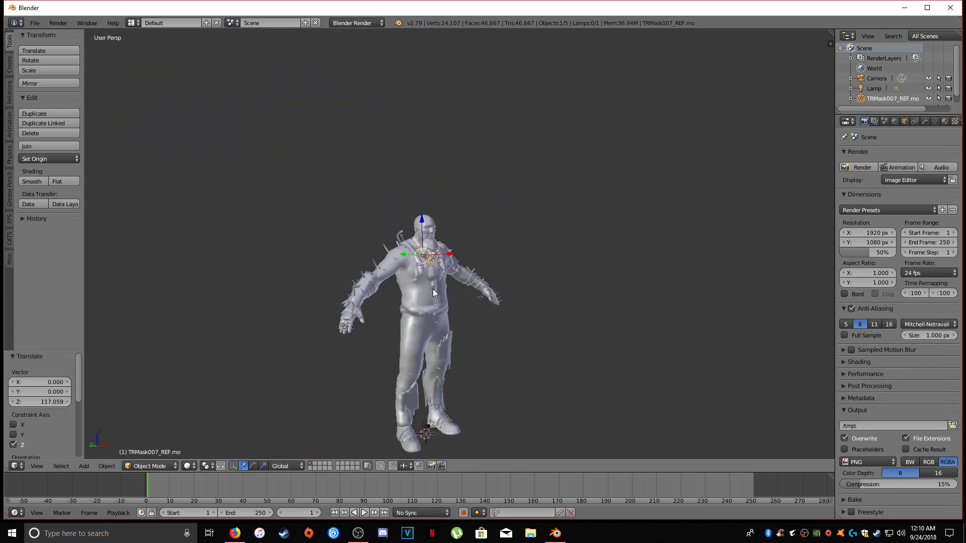
middle_click_drag(428, 285, 412, 274)
left_click_drag(374, 277, 374, 181)
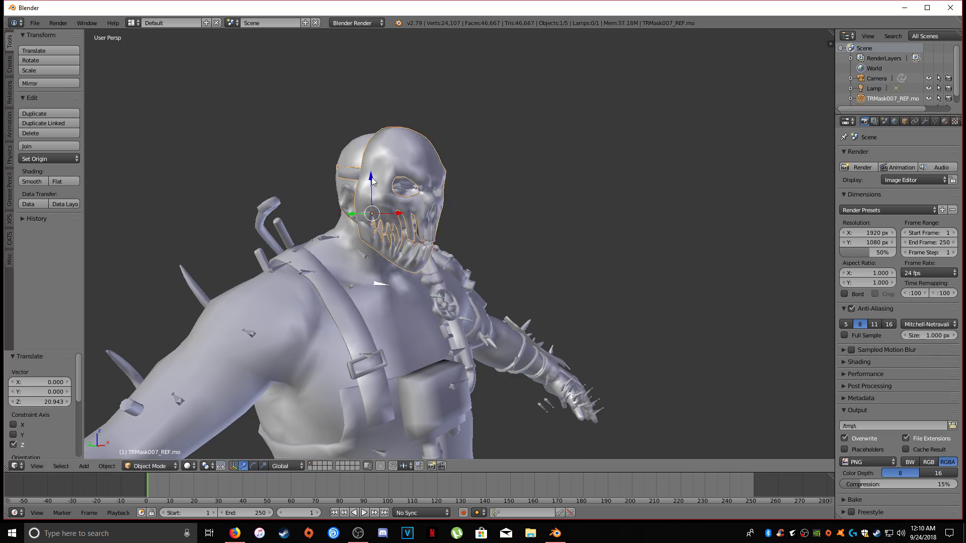
middle_click_drag(374, 181, 425, 228)
- Slide the mask along Y and check its fit up close with walk navigation
left_click_drag(449, 265, 448, 266)
middle_click_drag(448, 266, 397, 255, "shift")
key("shift+f")
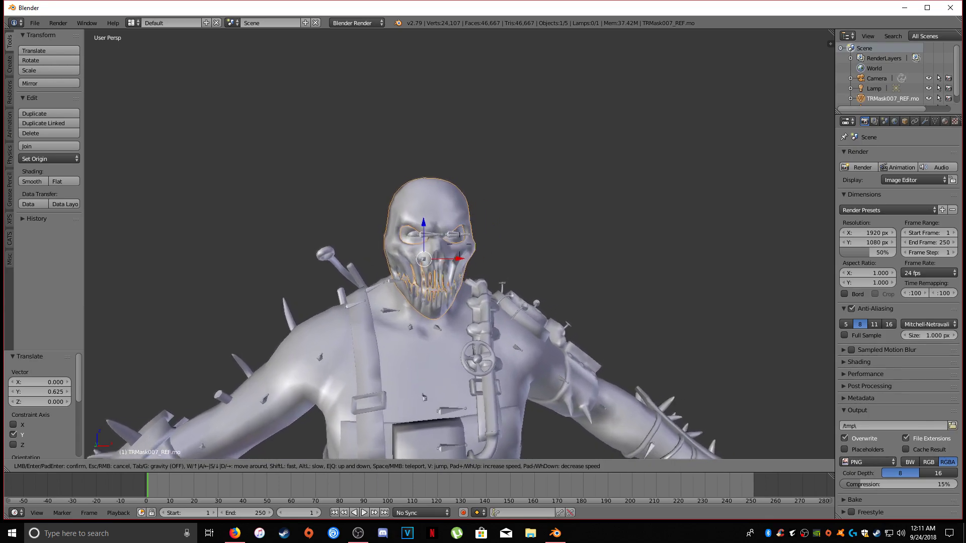
key("w")
key("w")
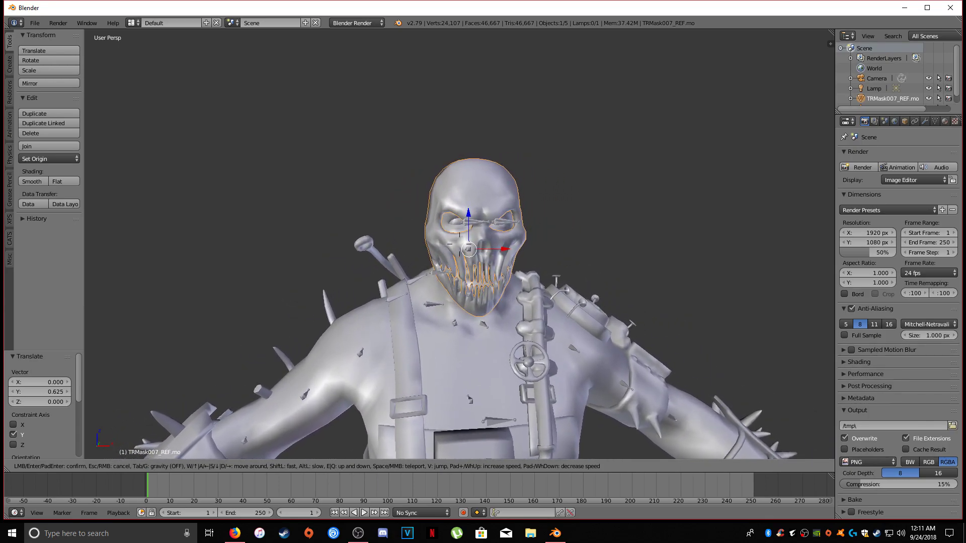
key("w")
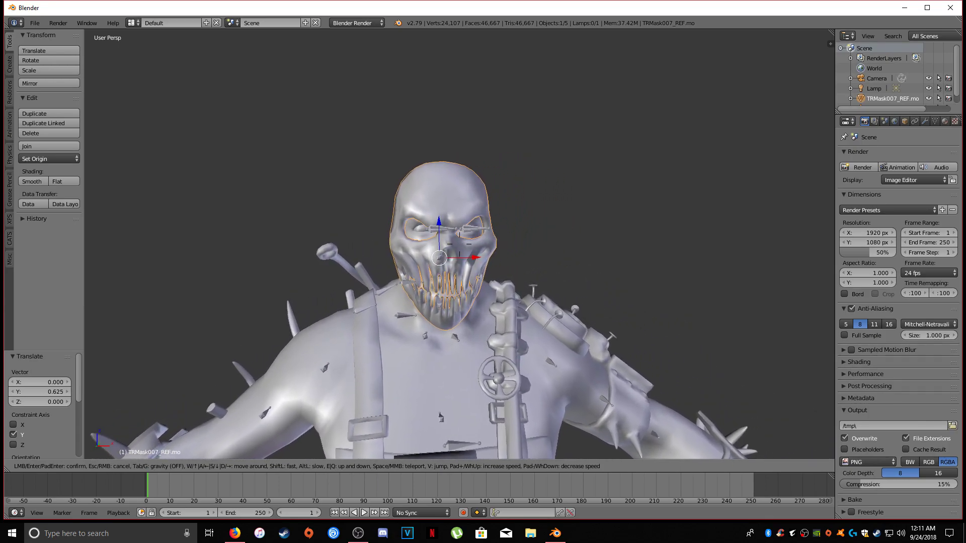
key("w")
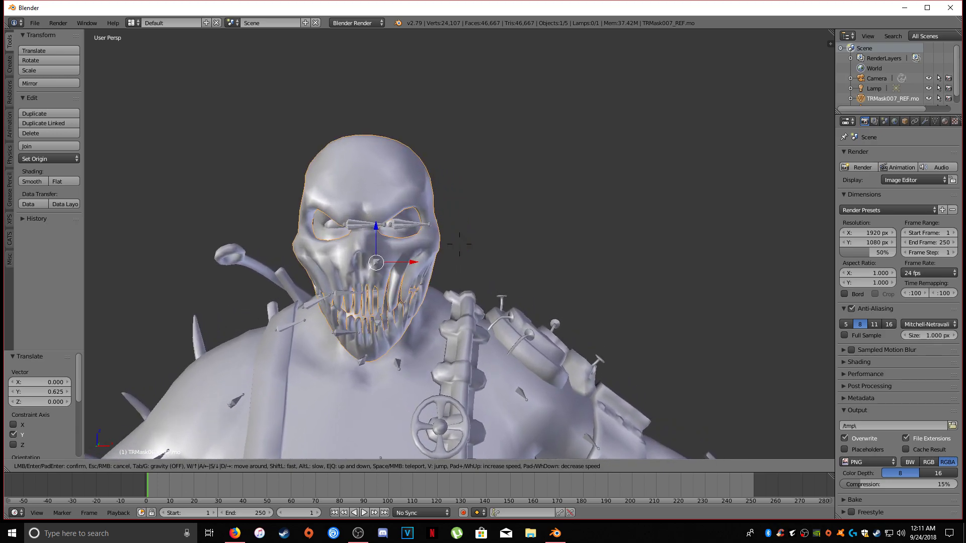
key("w")
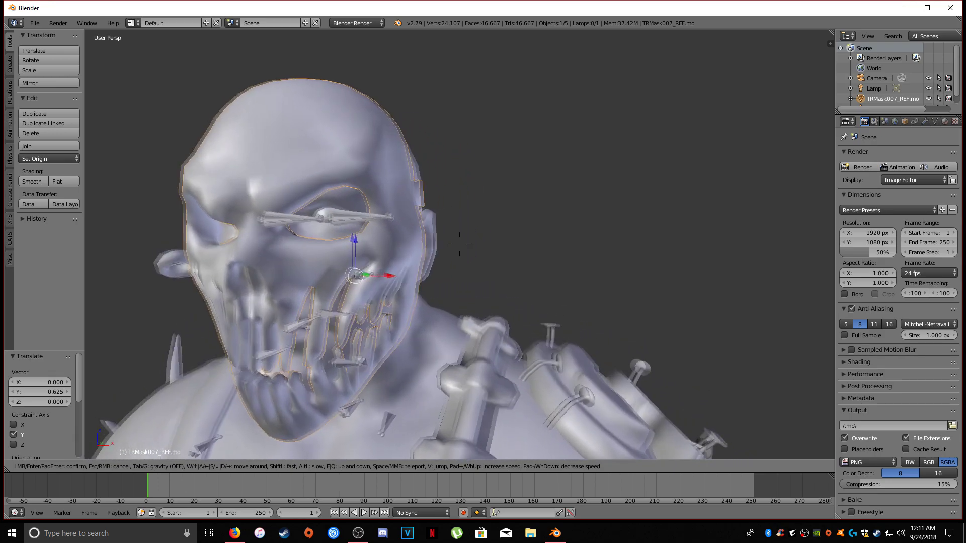
key("s")
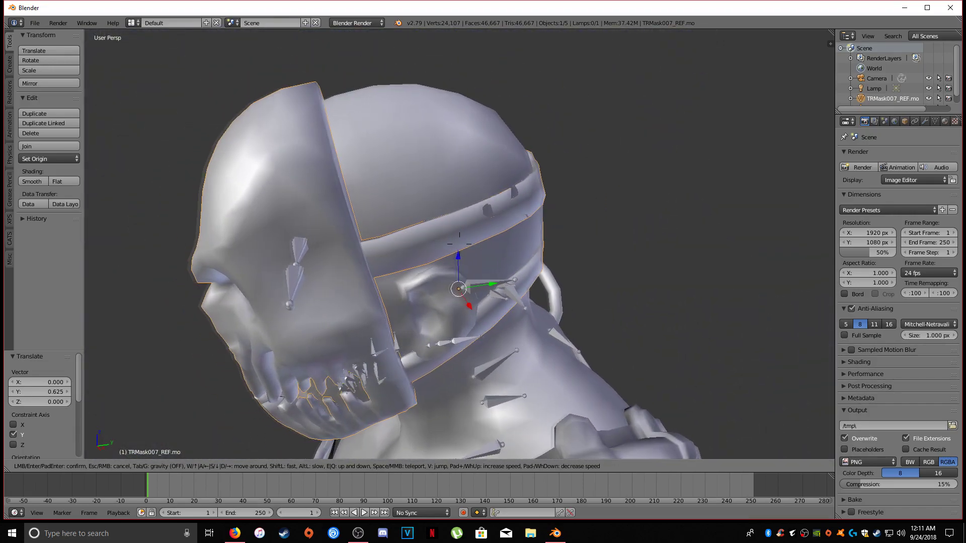
left_click(488, 279)
- Shift the mask along X and review the whole masked head
key("g")
key("x")
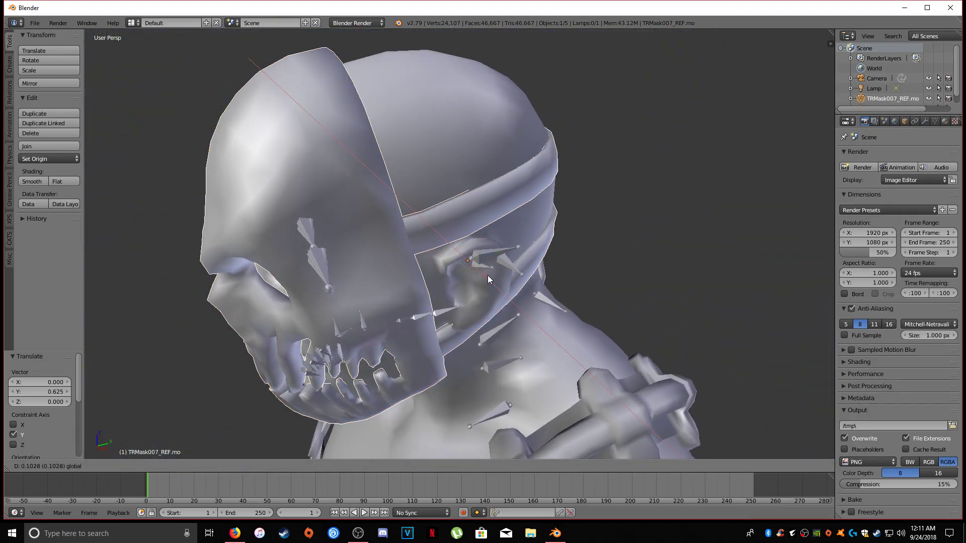
left_click(488, 280)
key("shift+f")
key("w")
key("w")
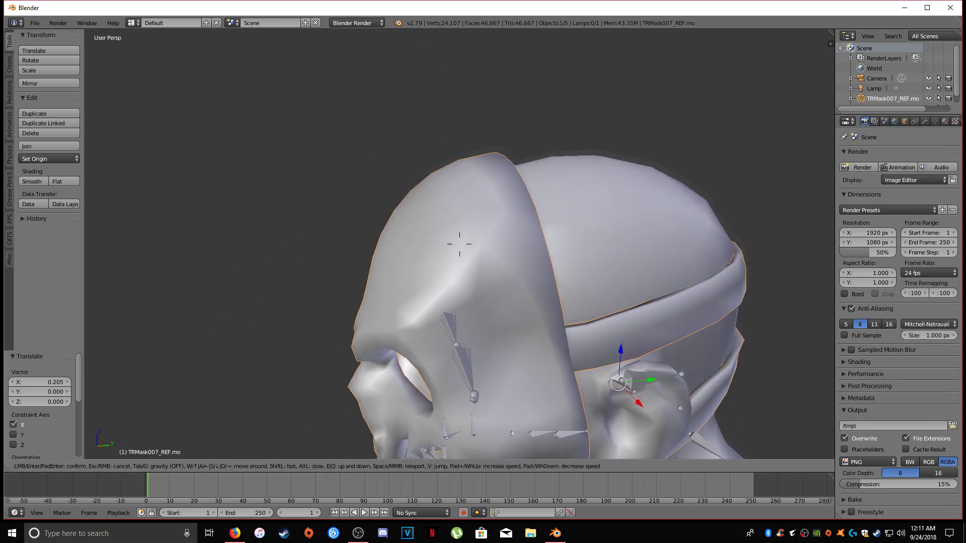
key("s")
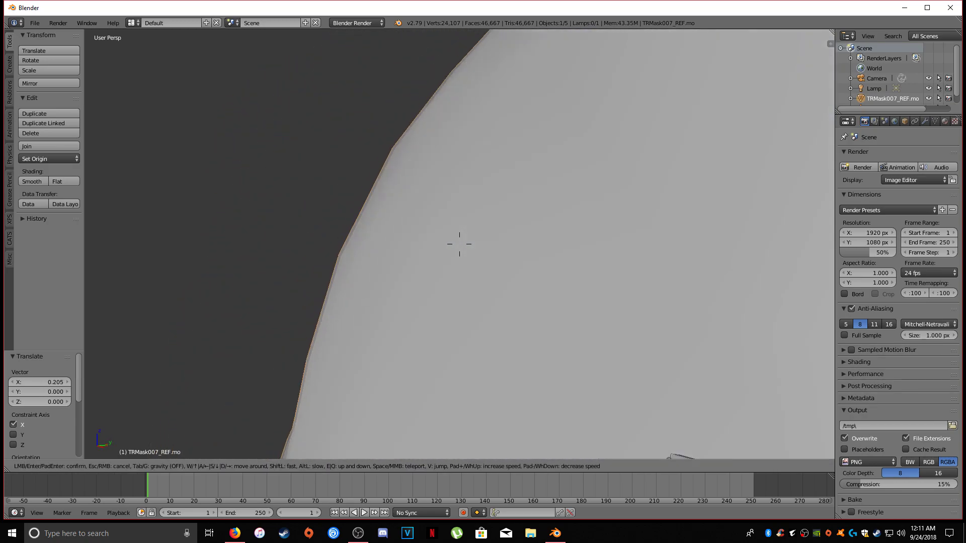
key("s")
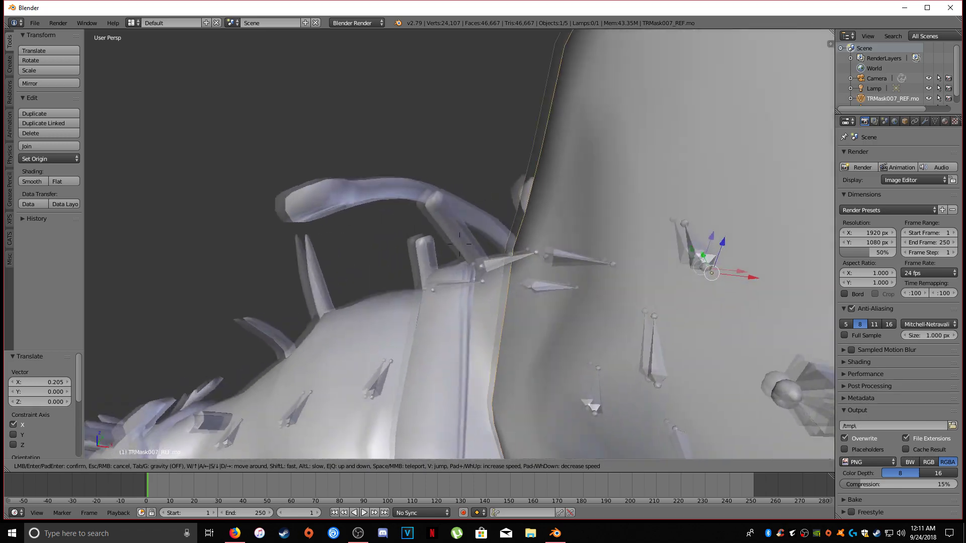
key("s")
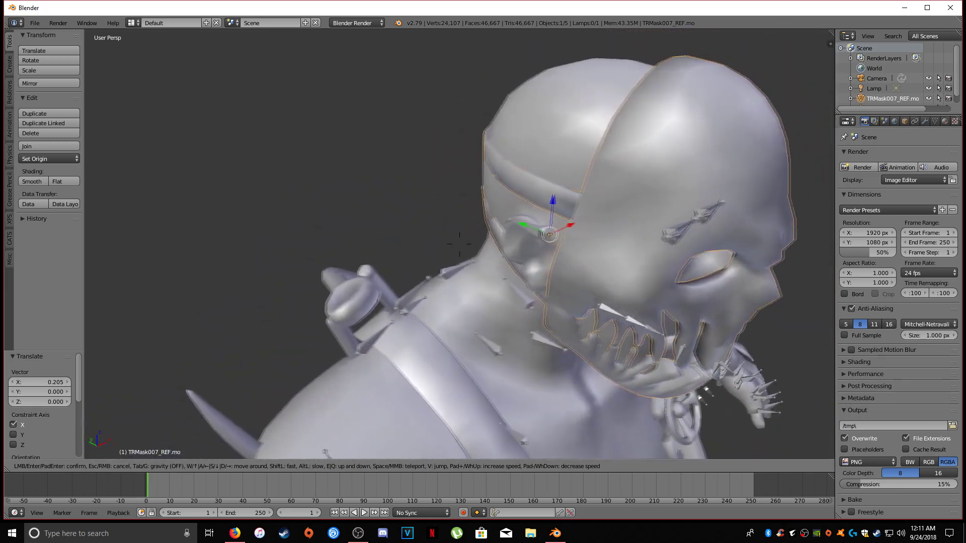
left_click(478, 252)
- Nudge the mask -0.159 along X to align it with the head, then recheck
left_click_drag(505, 235, 506, 237)
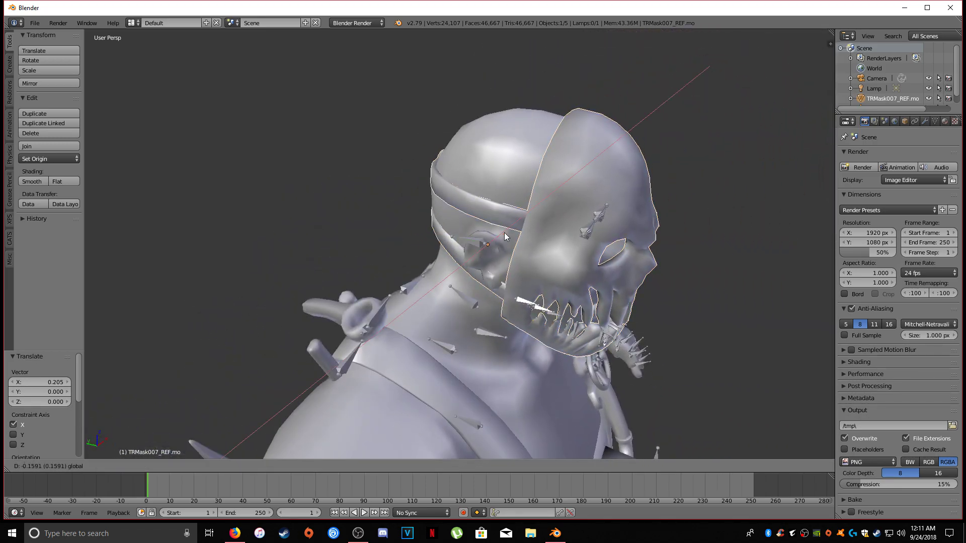
left_click(506, 236)
key("shift+f")
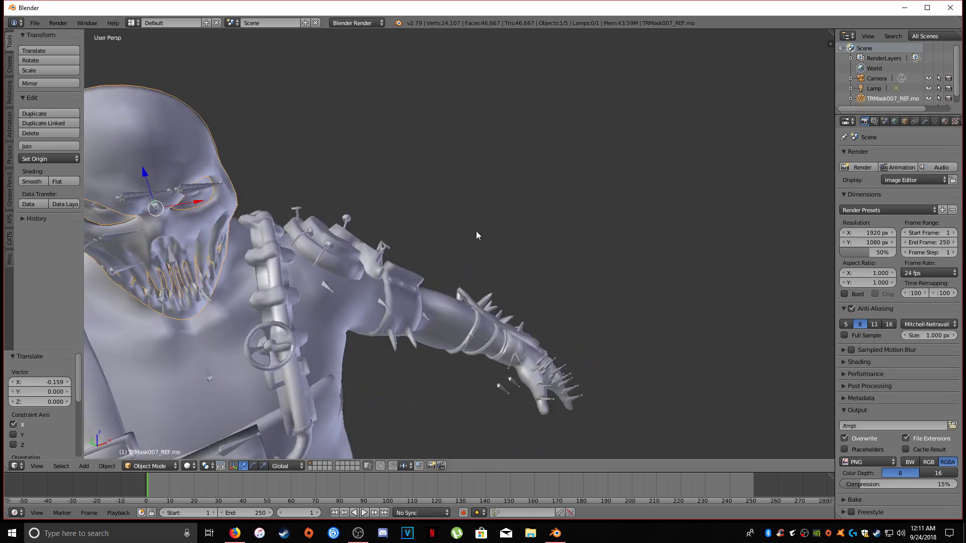
key("s")
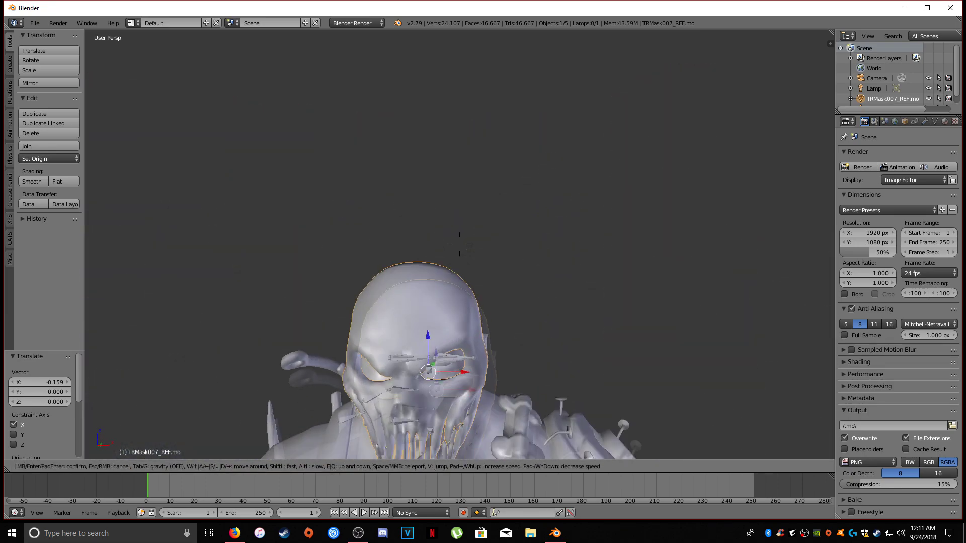
key("w")
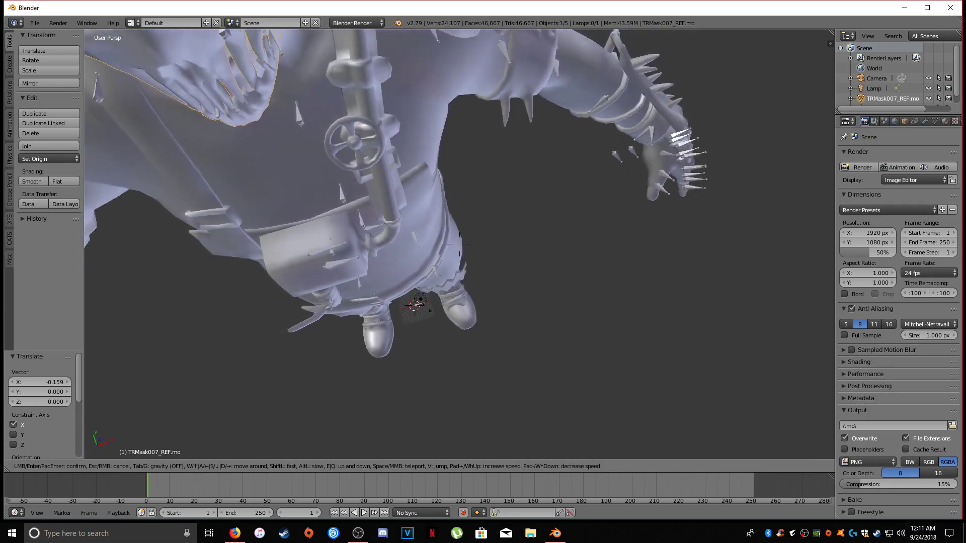
key("s")
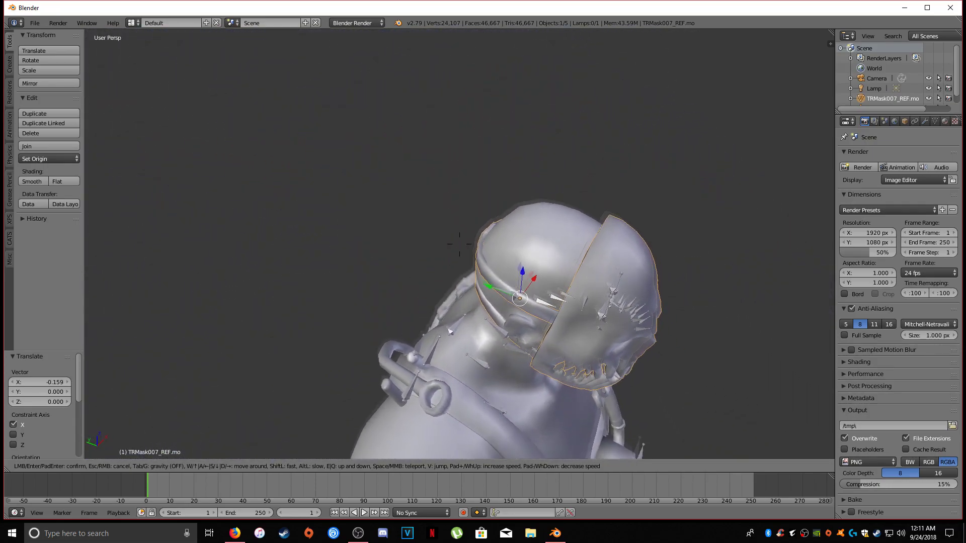
key("w")
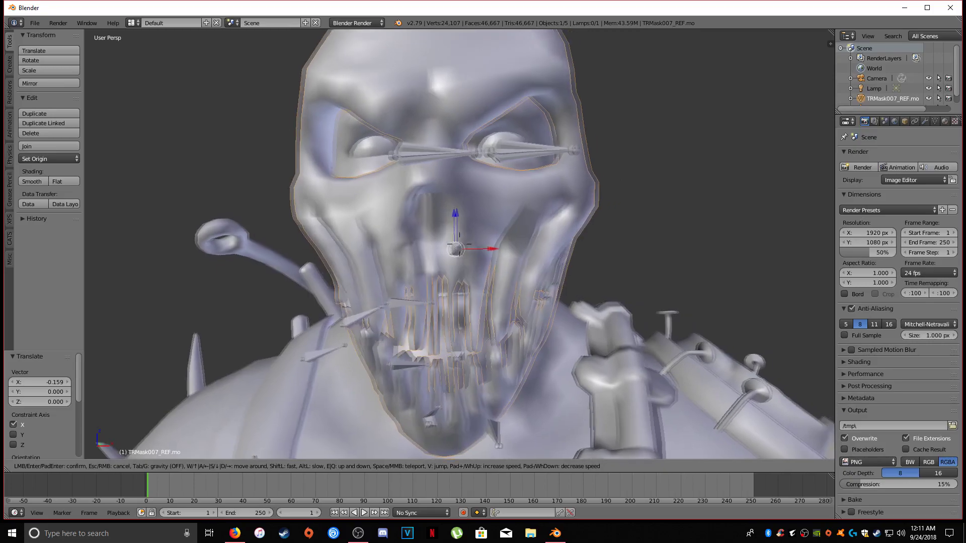
key("s")
left_click(459, 247)
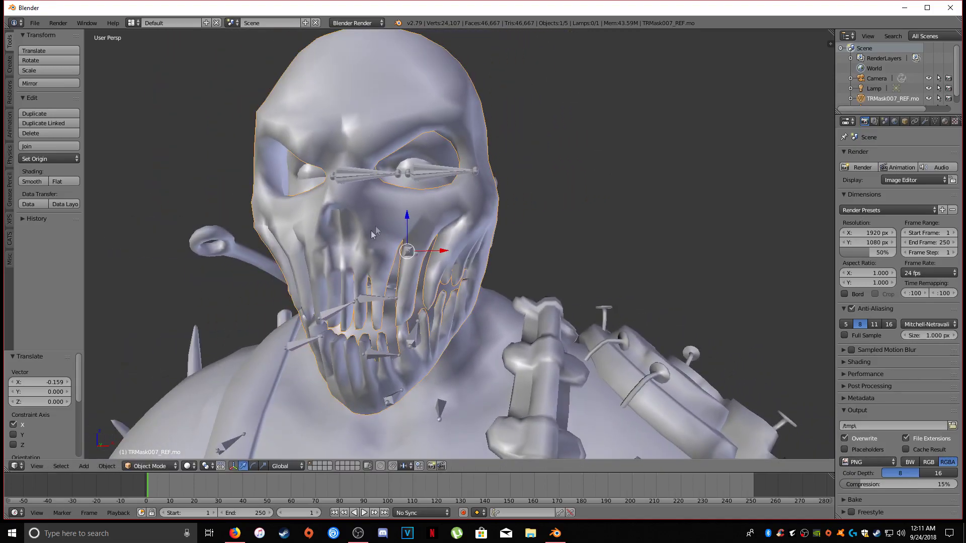
- Fly around the head to check the mask's fit in profile
key("shift+f")
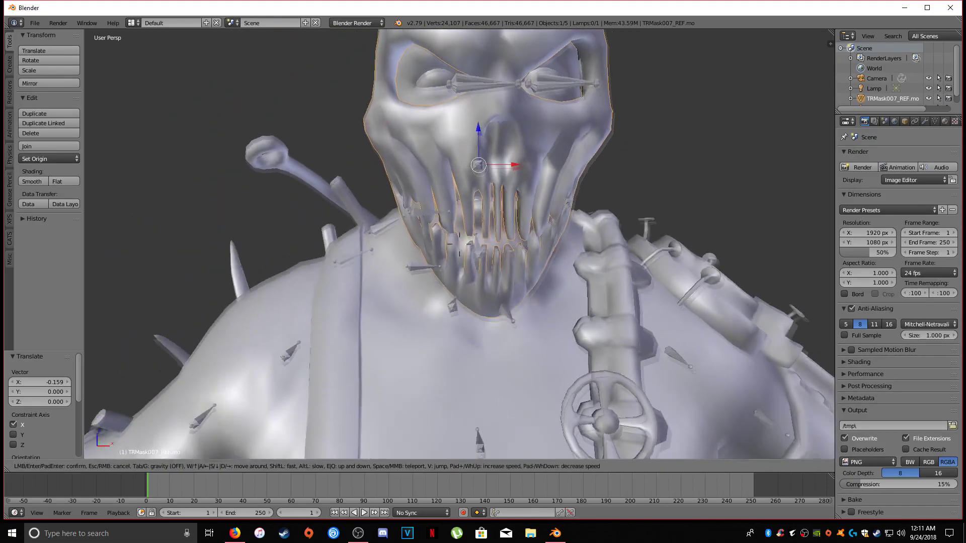
key("s")
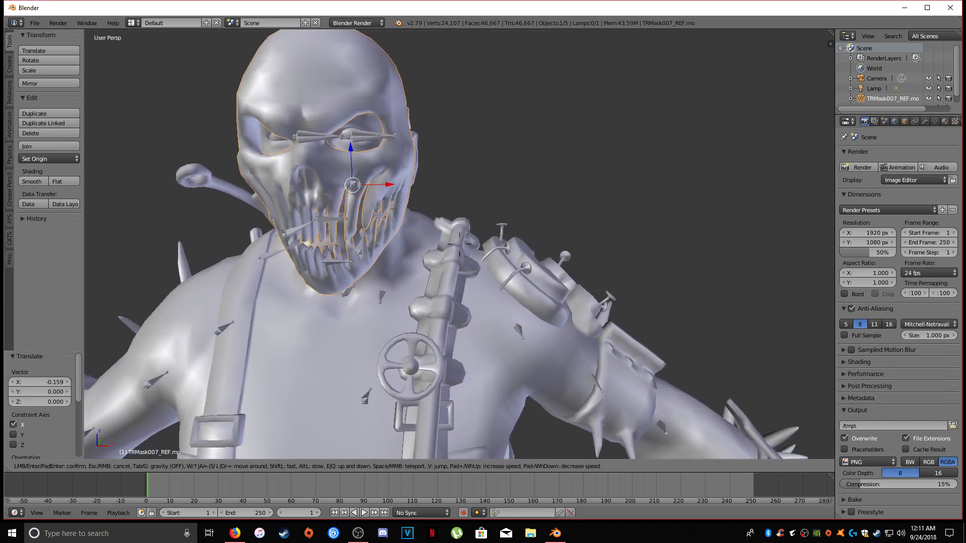
key("w")
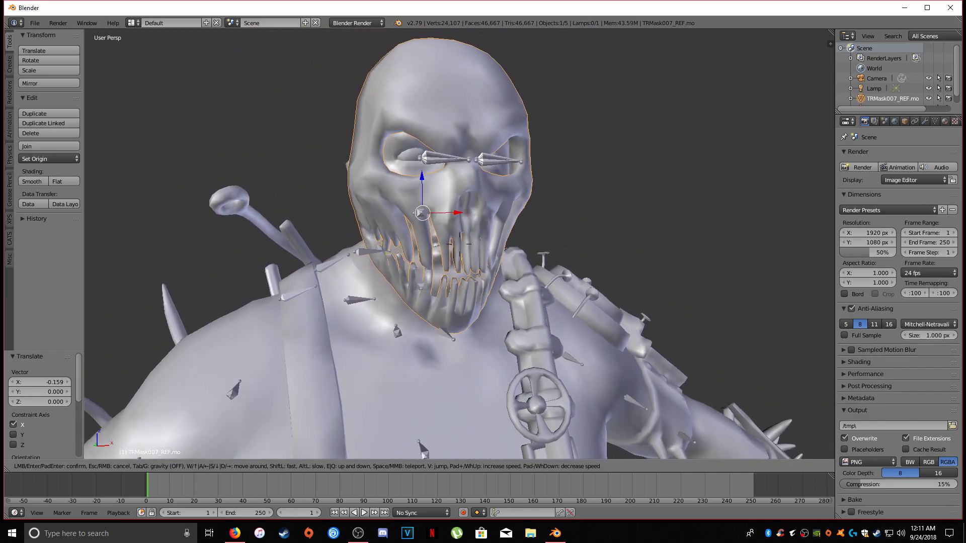
key("a")
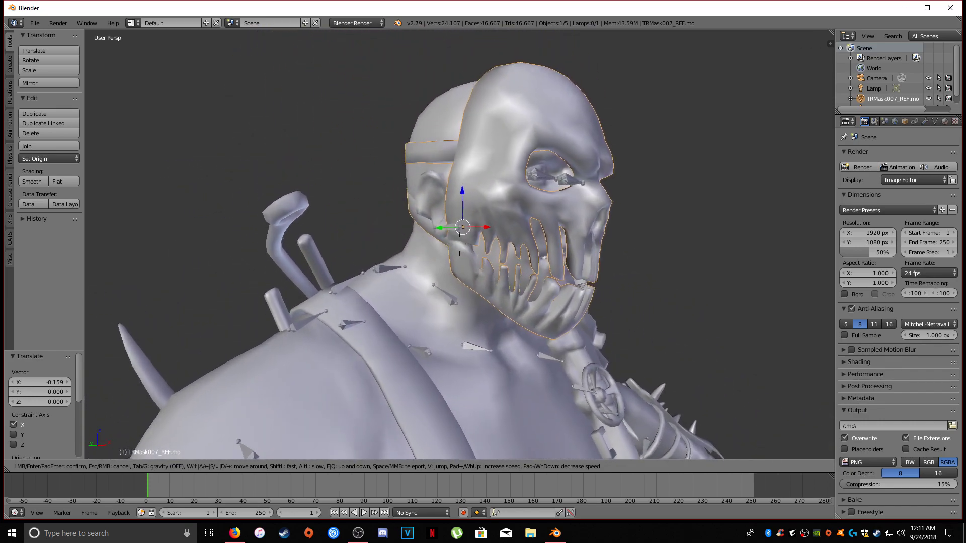
key("s")
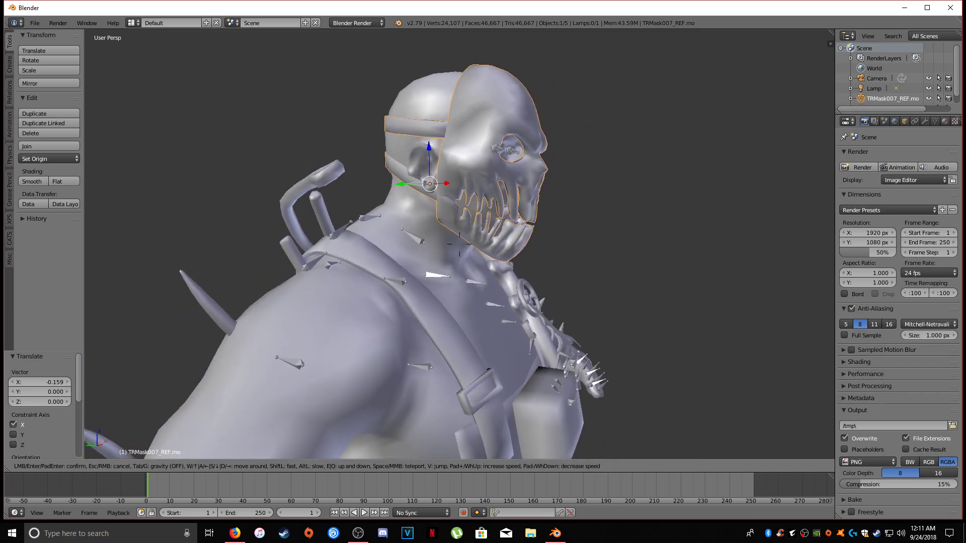
left_click(441, 209)
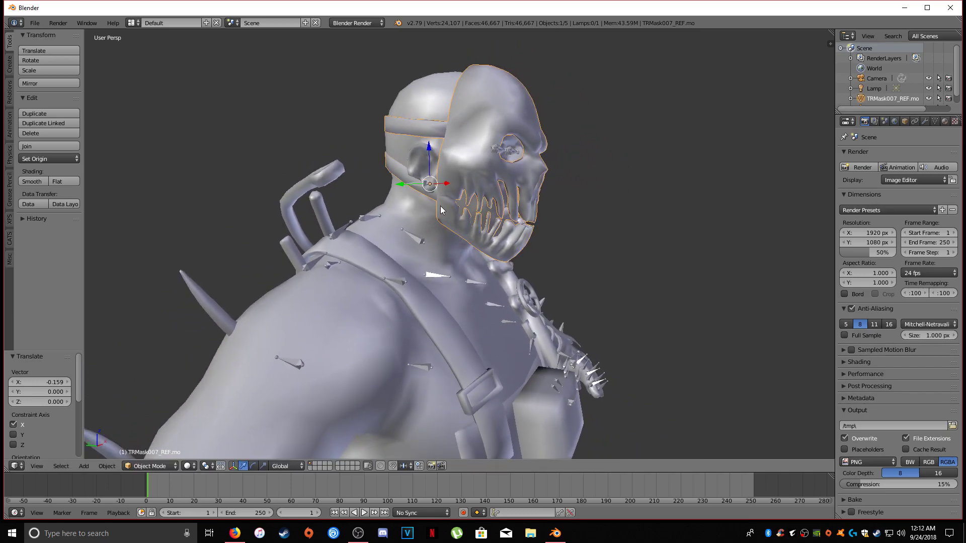
right_click(420, 189)
right_click(420, 188)
right_click(421, 189)
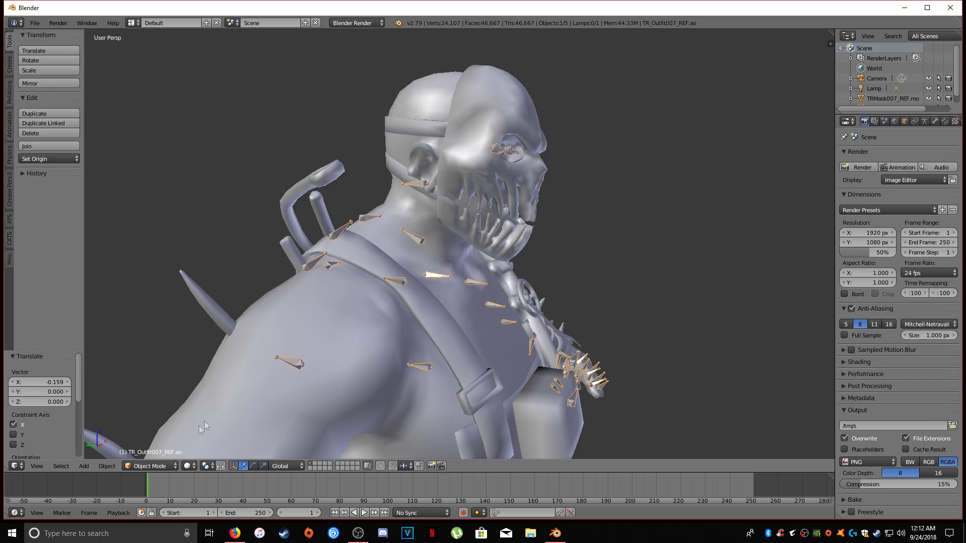
left_click(150, 466)
left_click(132, 432)
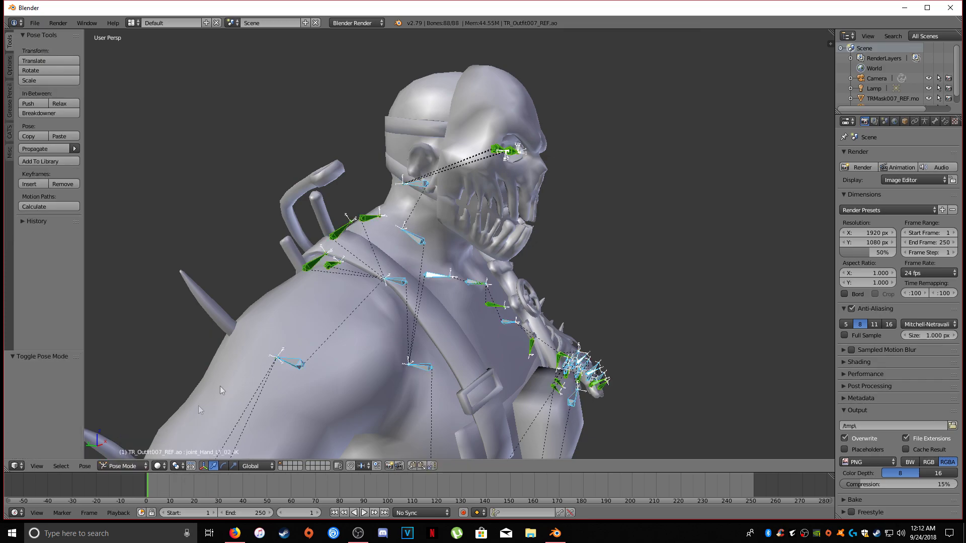
right_click(421, 185)
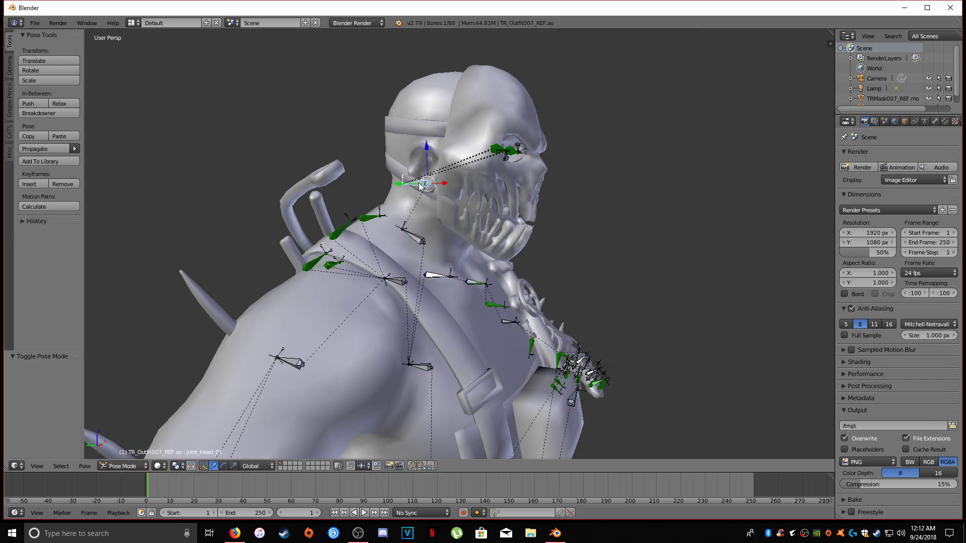
key("g")
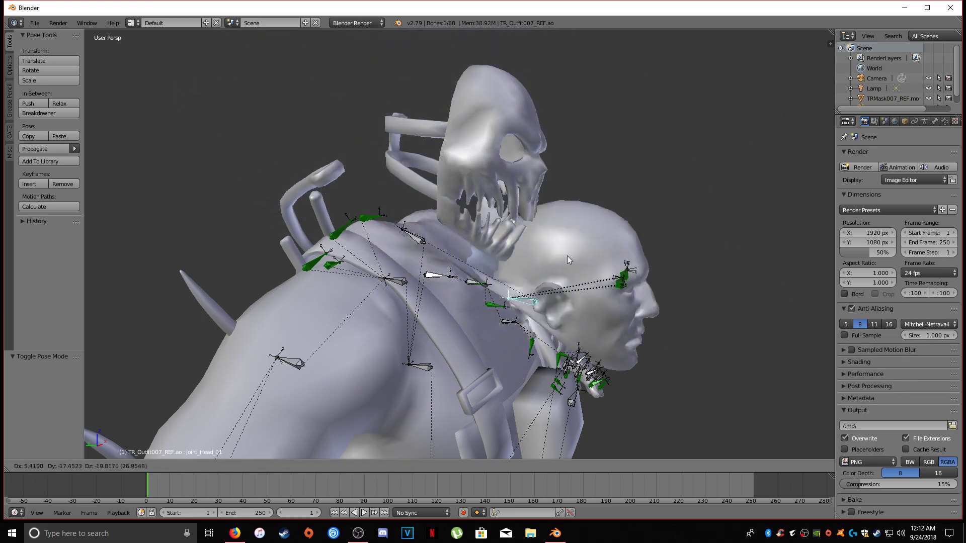
key("Escape")
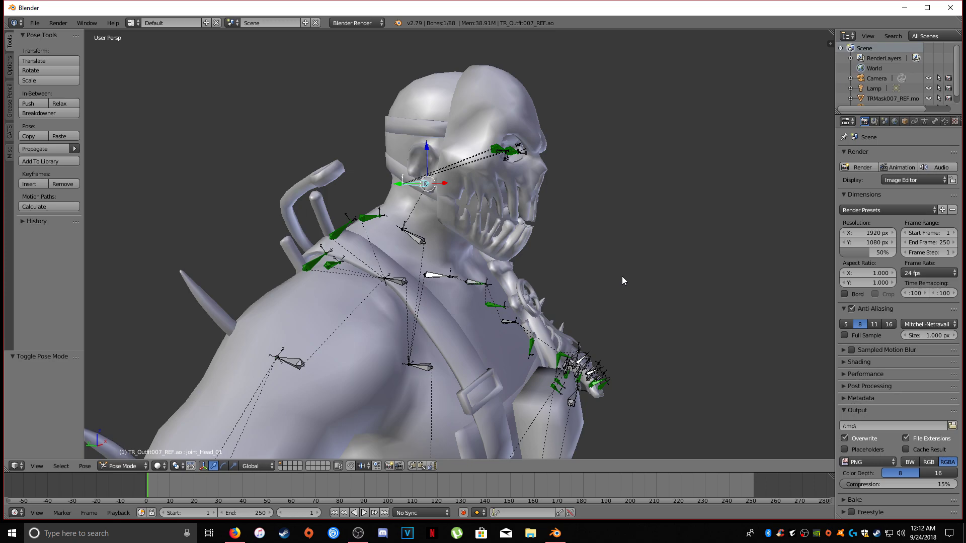
key("ctrl+Tab")
right_click(503, 179)
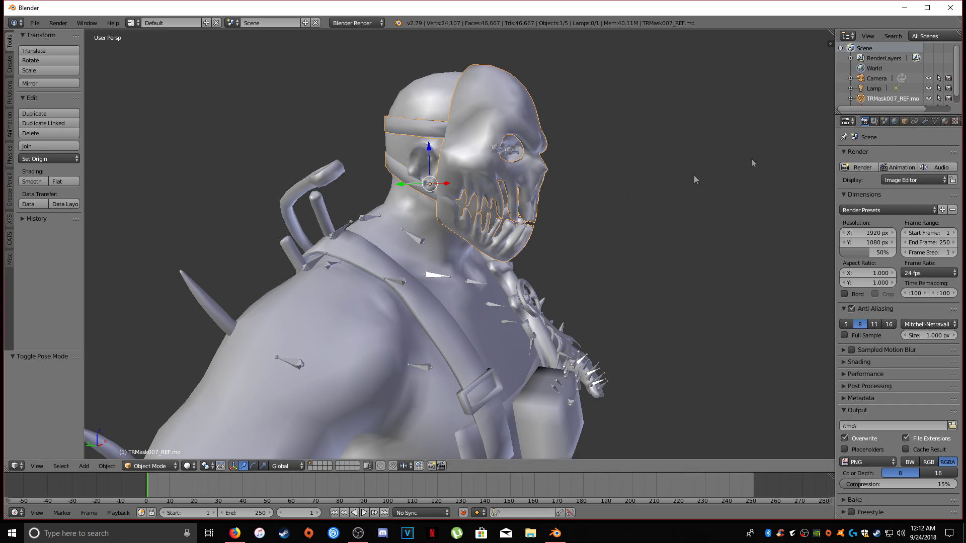
- Switch the armature back to Object Mode
left_click(339, 234)
left_click(150, 466)
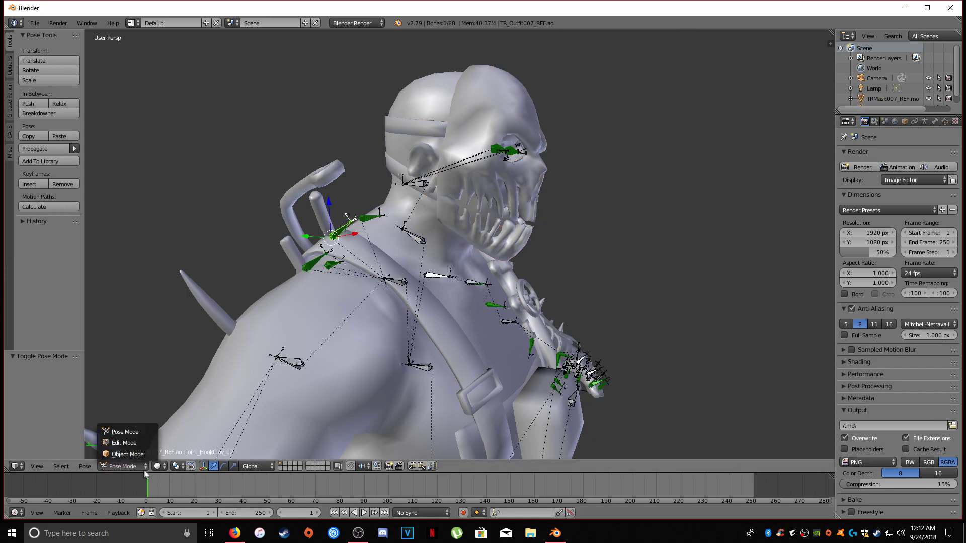
left_click(136, 455)
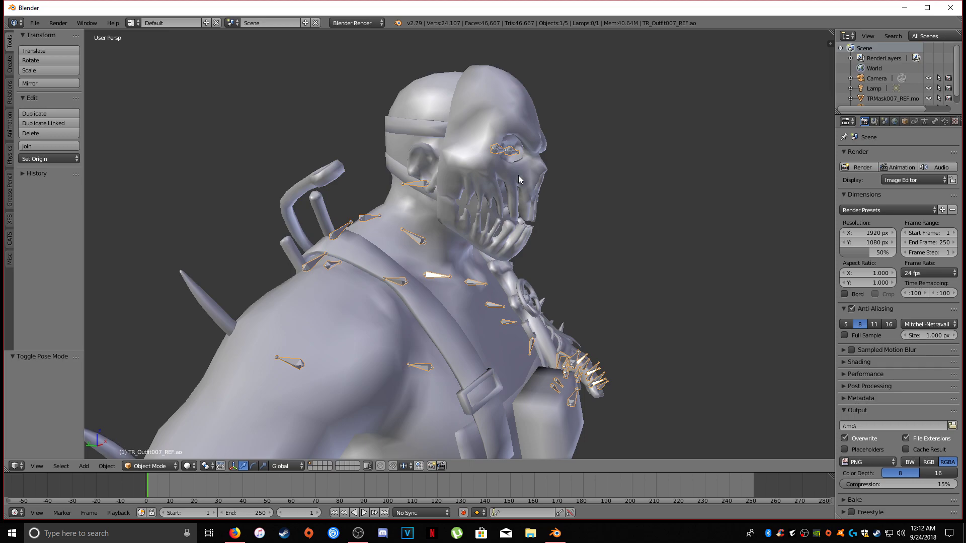
left_click(172, 467)
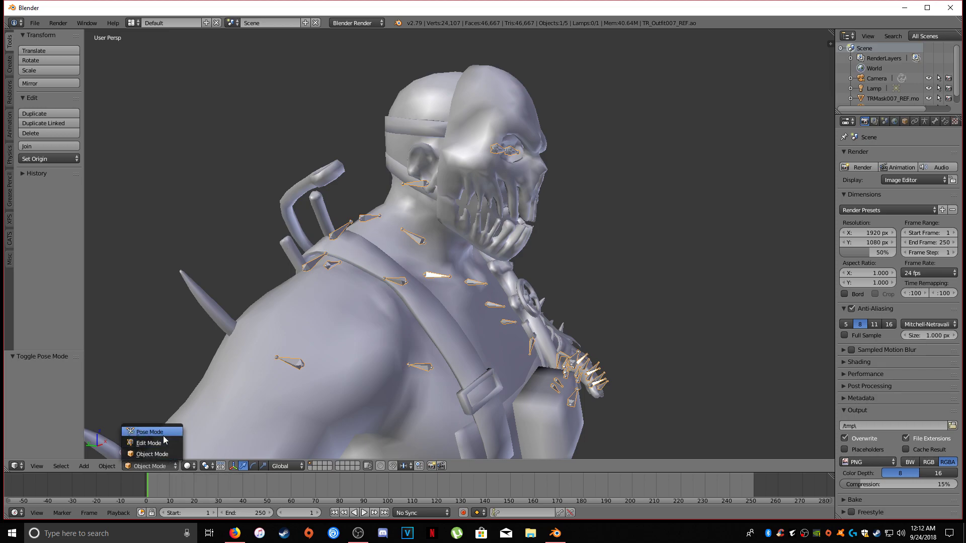
left_click(166, 454)
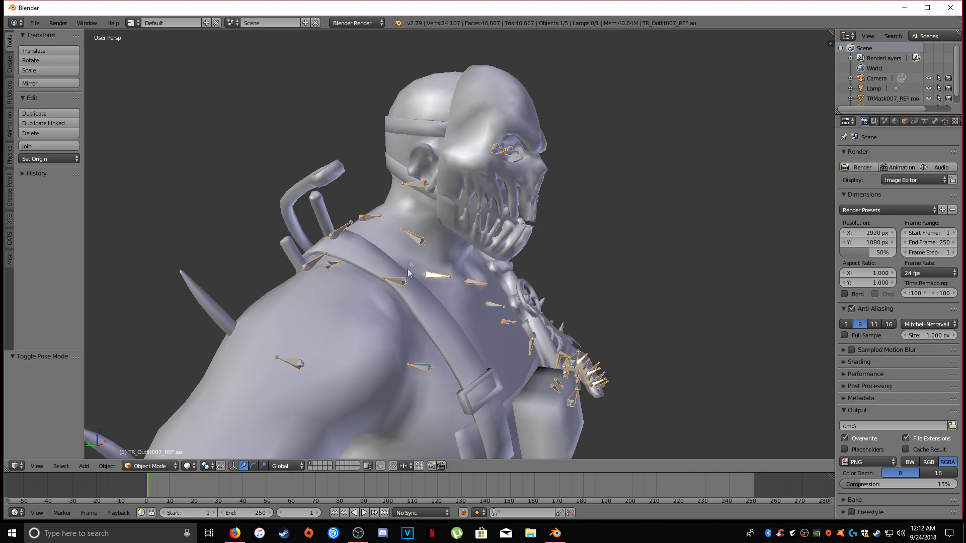
- Parent the mask to the outfit armature With Empty Groups and show the mask's Data properties
left_click(485, 124)
left_click(601, 392, "shift")
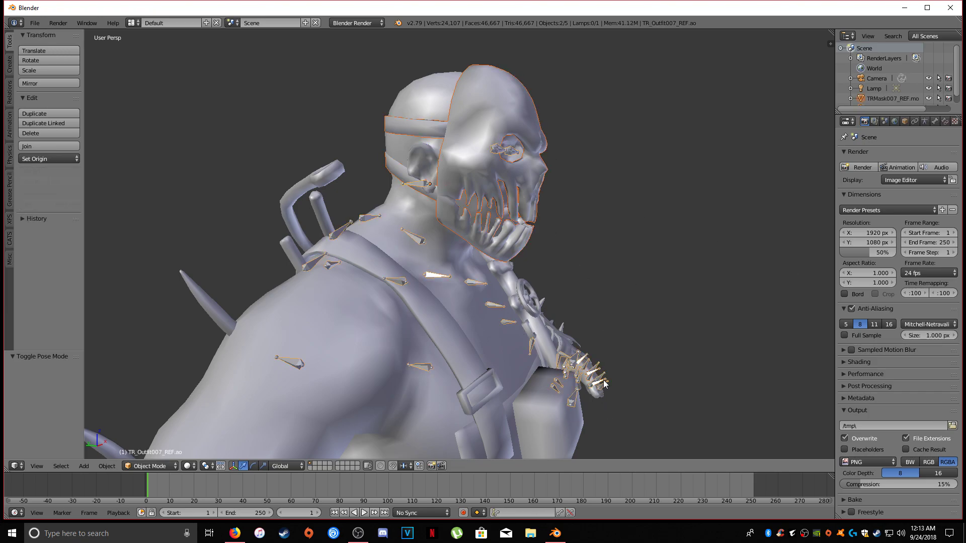
key("ctrl+p")
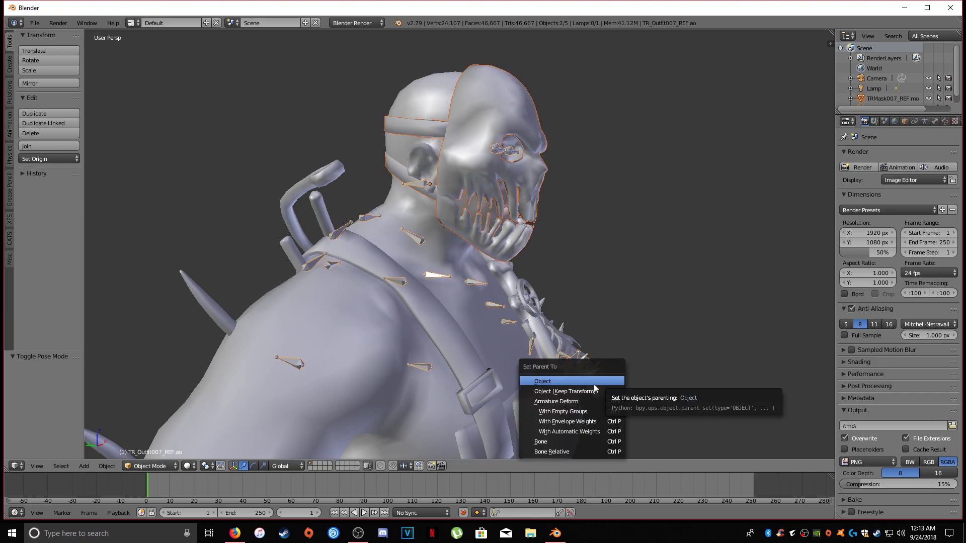
left_click(572, 411)
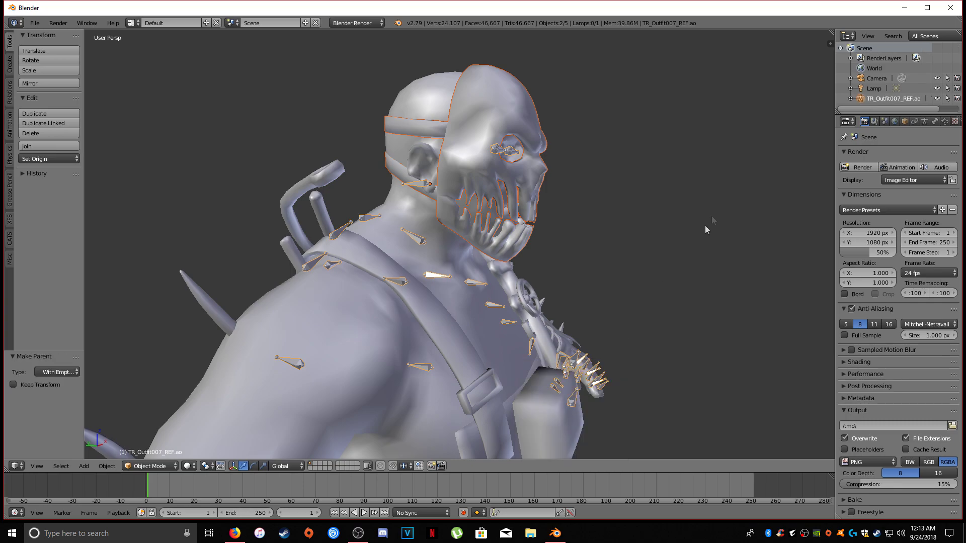
right_click(549, 169)
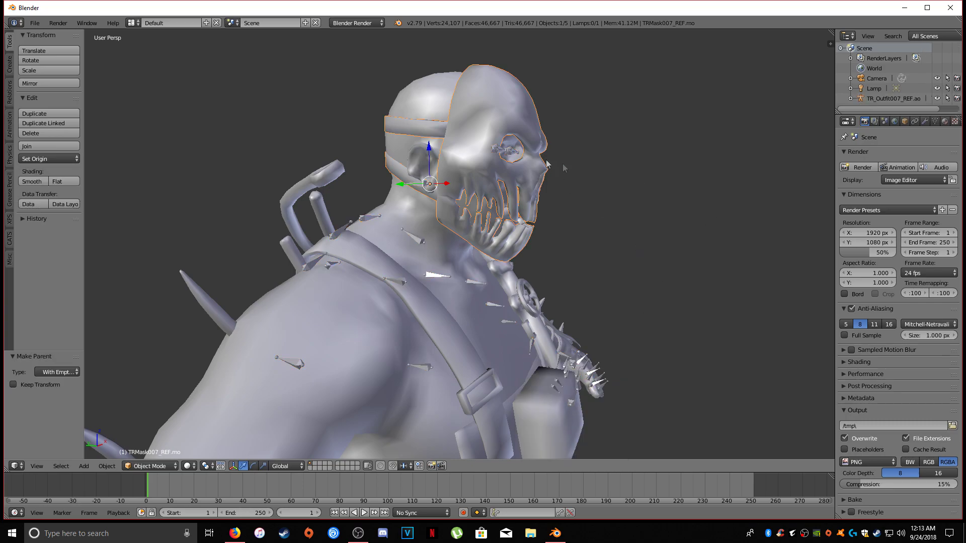
left_click(933, 121)
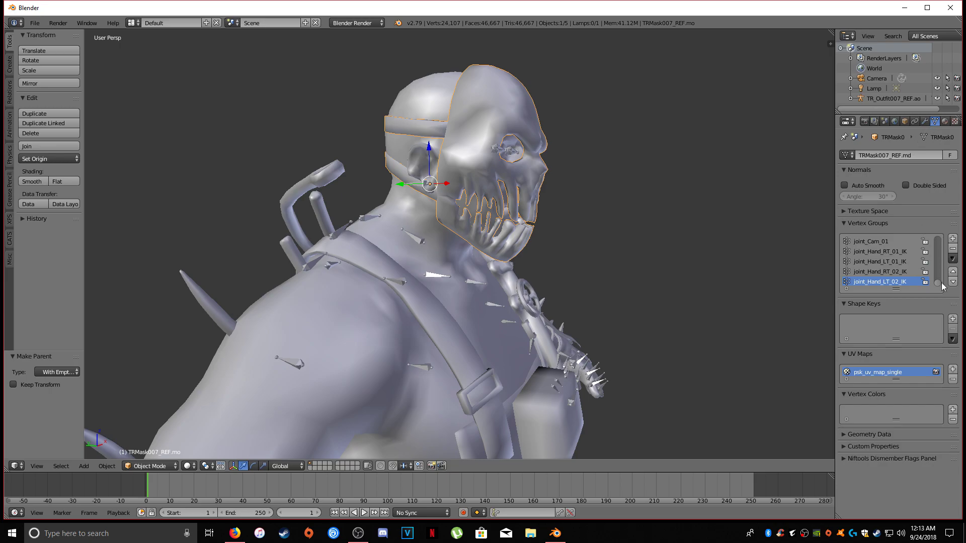
- Delete the first twenty bone-named vertex groups from the mask
left_click(953, 251)
left_click(953, 251)
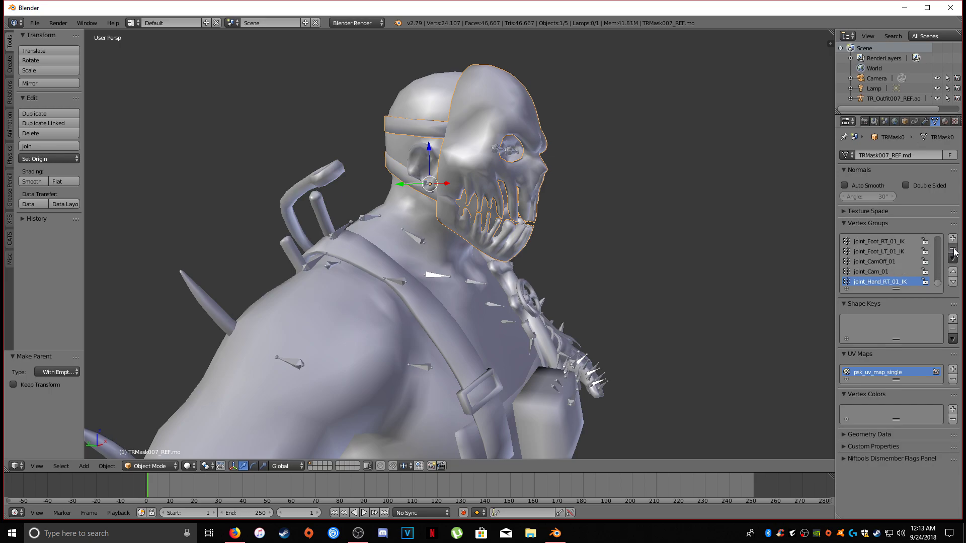
left_click(953, 251)
left_click(953, 251)
left_click(953, 250)
left_click(954, 251)
left_click(953, 251)
left_click(953, 250)
left_click(953, 250)
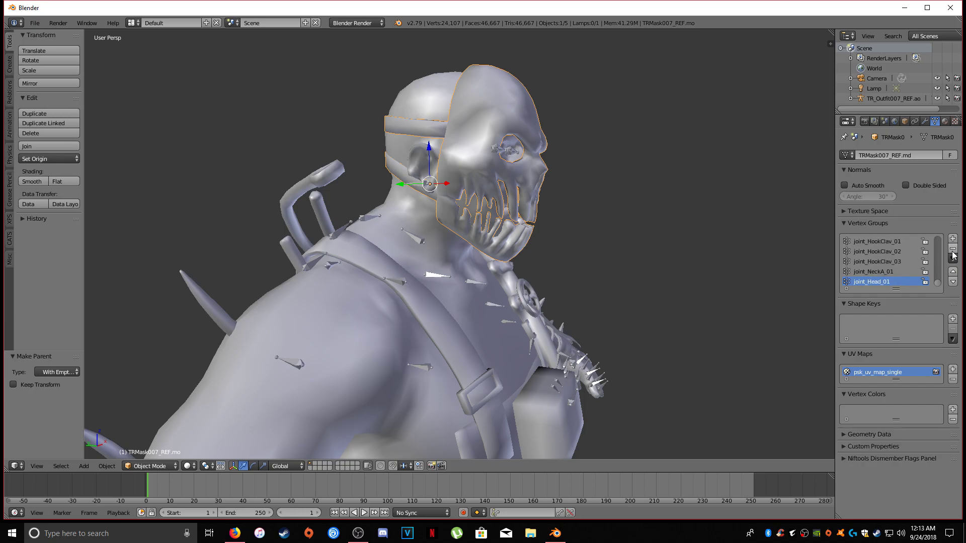
left_click(953, 250)
left_click(953, 250)
left_click(953, 250)
left_click(953, 250)
left_click(953, 251)
left_click(953, 250)
left_click(953, 250)
left_click(953, 250)
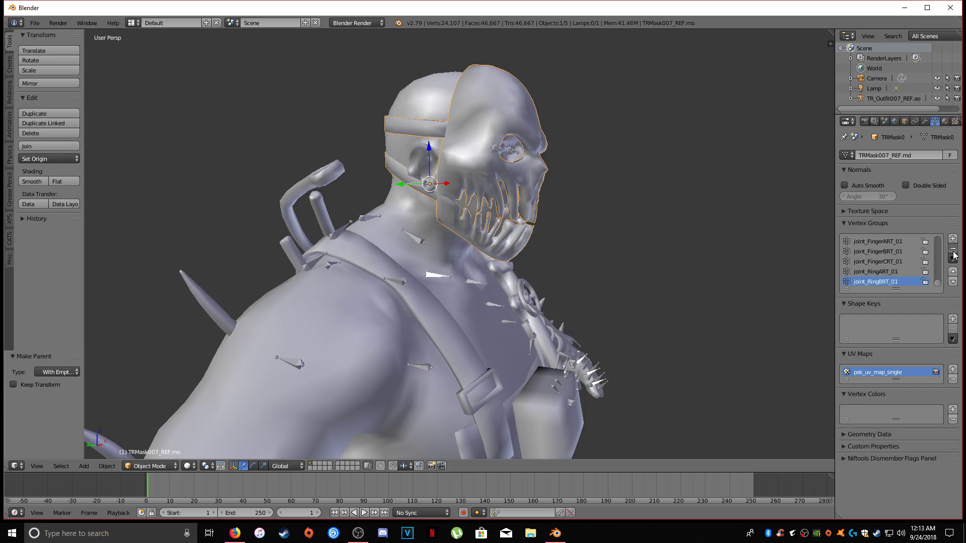
left_click(953, 250)
left_click(954, 251)
left_click(954, 250)
left_click(953, 250)
left_click(953, 250)
left_click(953, 250)
left_click(953, 250)
left_click(953, 250)
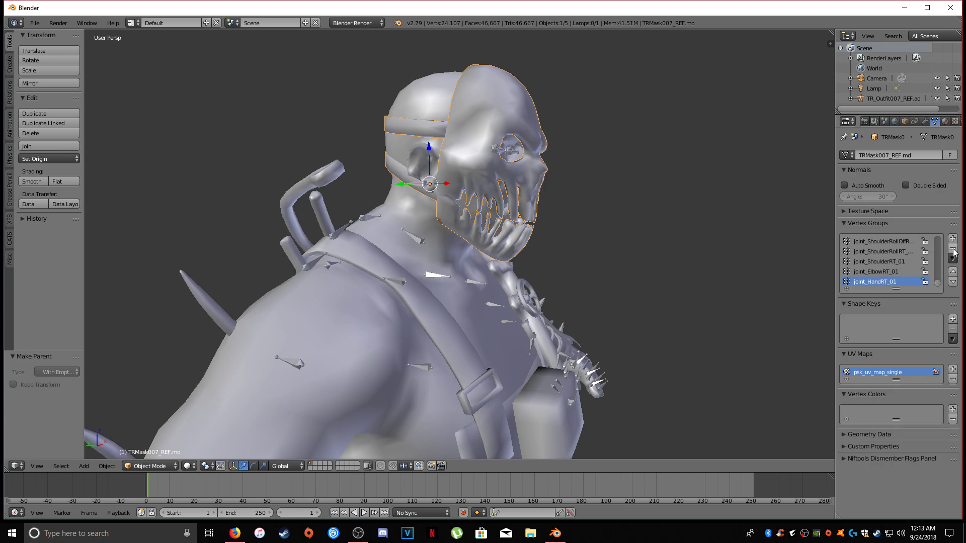
left_click(953, 250)
left_click(953, 250)
left_click(953, 250)
left_click(953, 250)
left_click(954, 251)
left_click(953, 250)
left_click(953, 250)
left_click(953, 250)
left_click(953, 251)
left_click(953, 250)
left_click(954, 250)
left_click(953, 250)
left_click(953, 250)
left_click(953, 250)
- Delete the remaining nine vertex groups, then select the outfit armature
left_click(953, 250)
left_click(953, 249)
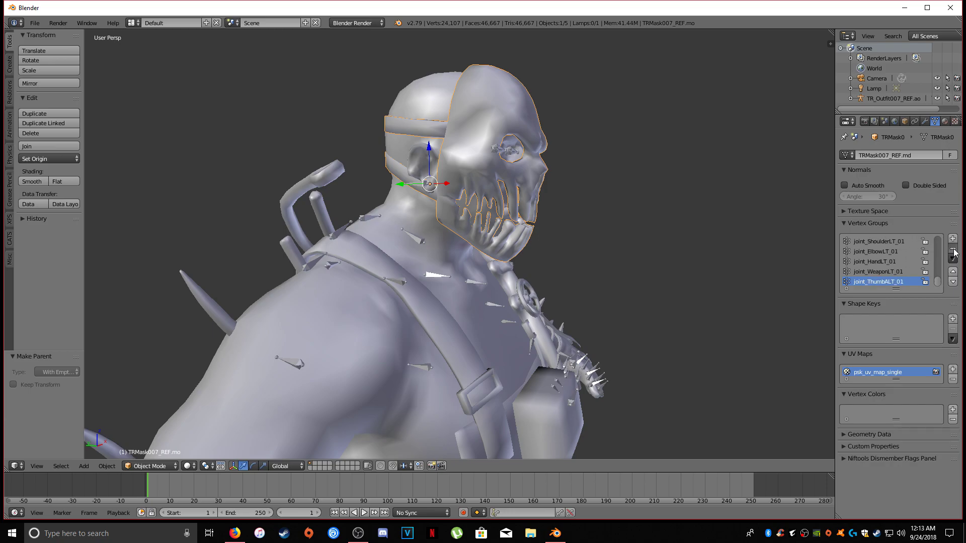
left_click(954, 250)
left_click(954, 250)
left_click(954, 250)
left_click(953, 250)
left_click(953, 249)
left_click(954, 249)
left_click(954, 250)
left_click(954, 250)
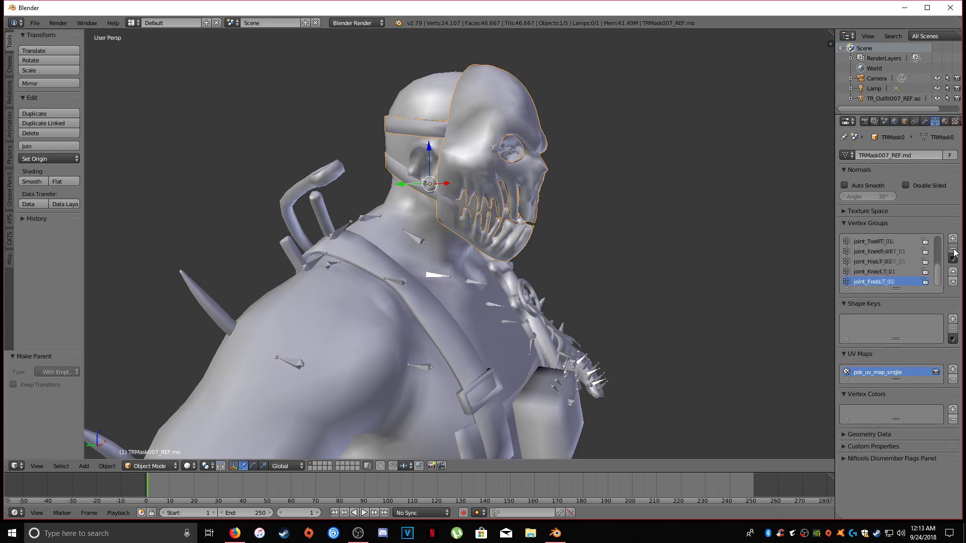
left_click(953, 250)
left_click(954, 250)
left_click(954, 250)
left_click(953, 250)
left_click(953, 250)
left_click(954, 251)
left_click(953, 250)
left_click(953, 250)
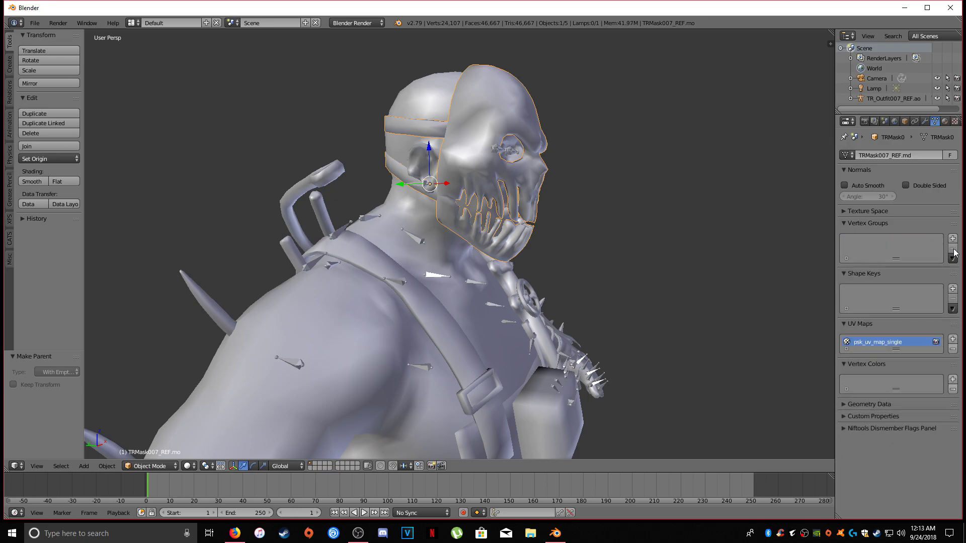
right_click(366, 214)
right_click(365, 215)
- Put the armature in Pose Mode, select the mask, and switch it to Weight Paint
left_click(160, 466)
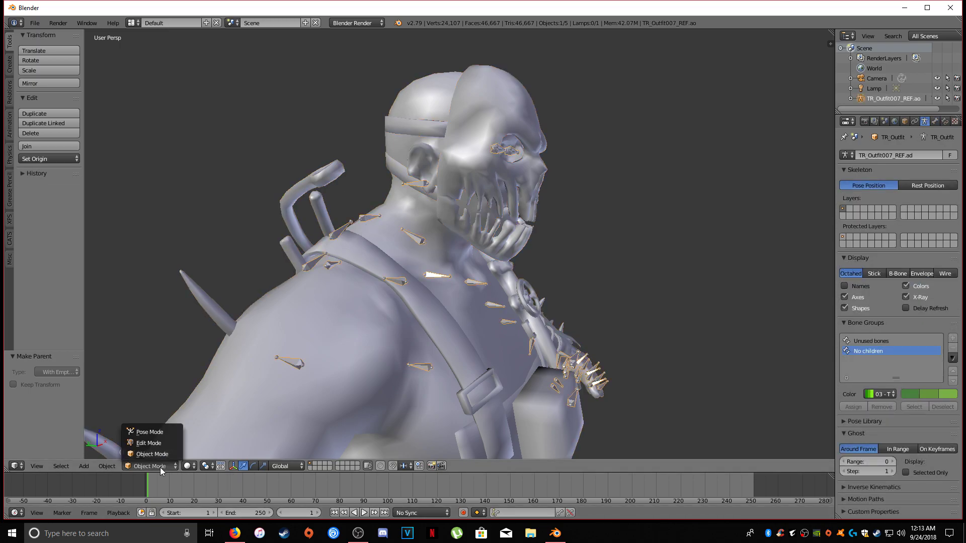
left_click(161, 431)
right_click(515, 180)
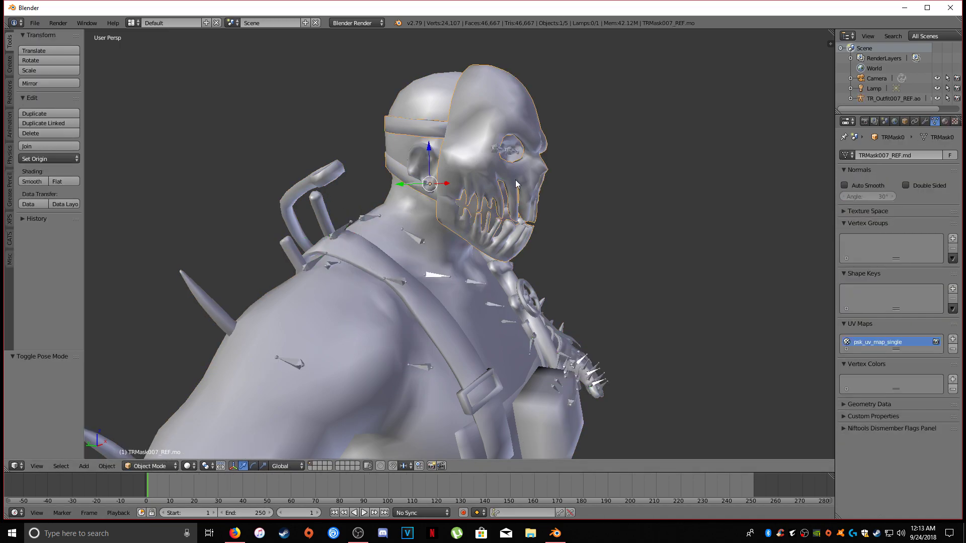
left_click(152, 468)
left_click(154, 410)
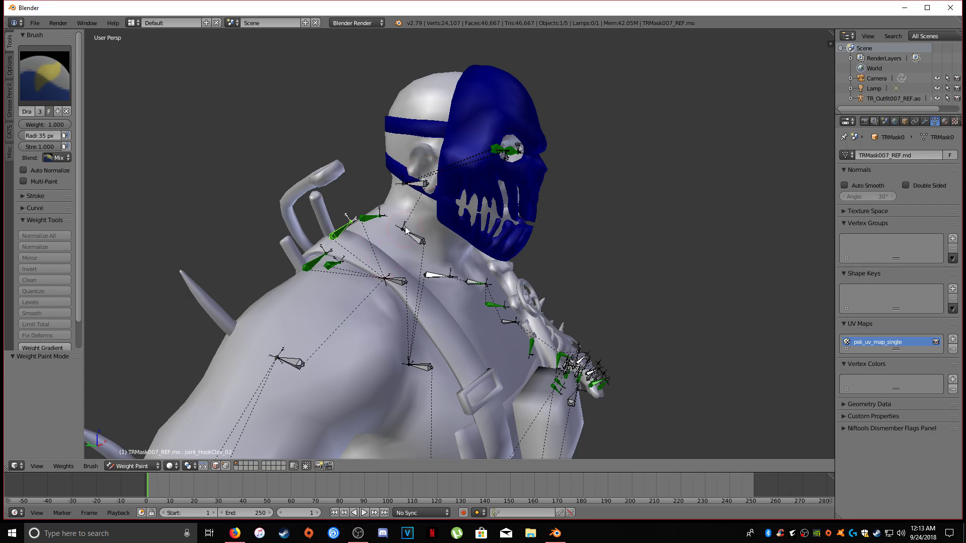
- Fill the whole mask with weight 1.0 for joint_Head_01, then test by moving the head bone
right_click(415, 187)
left_click_drag(48, 136, 45, 136)
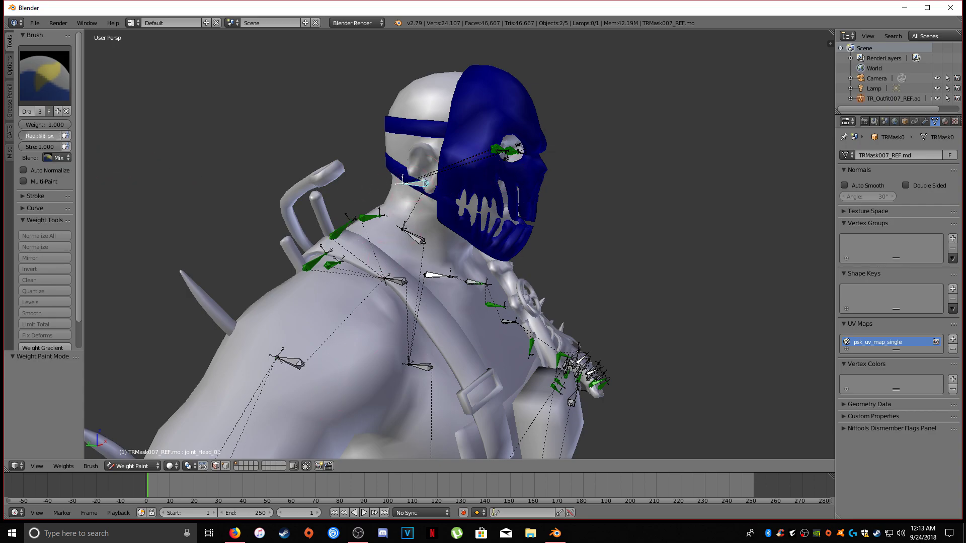
key("shift+k")
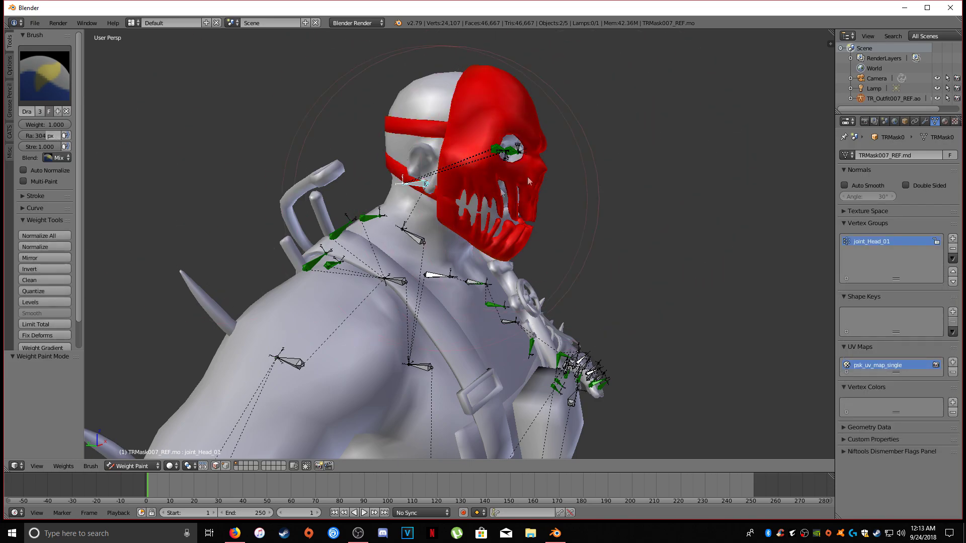
middle_click_drag(576, 229, 409, 212)
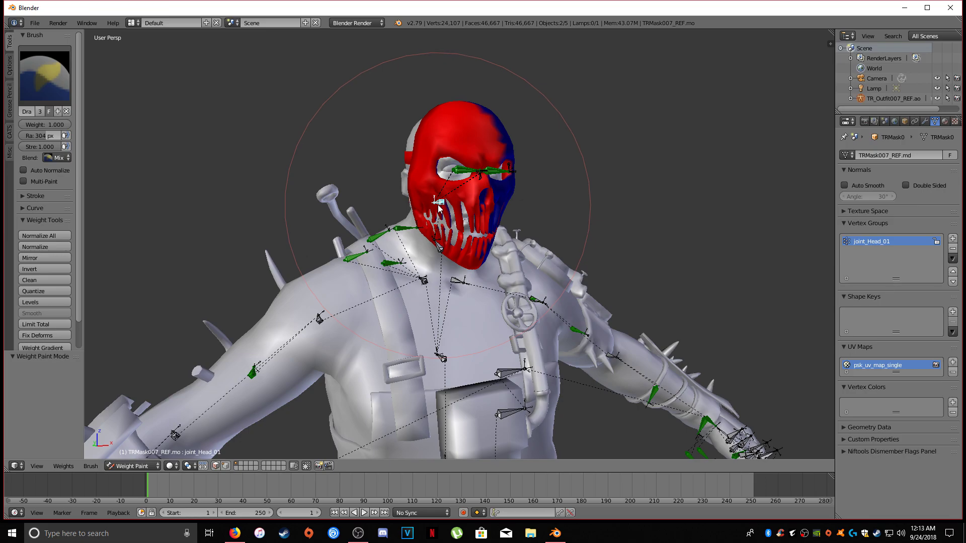
key("g")
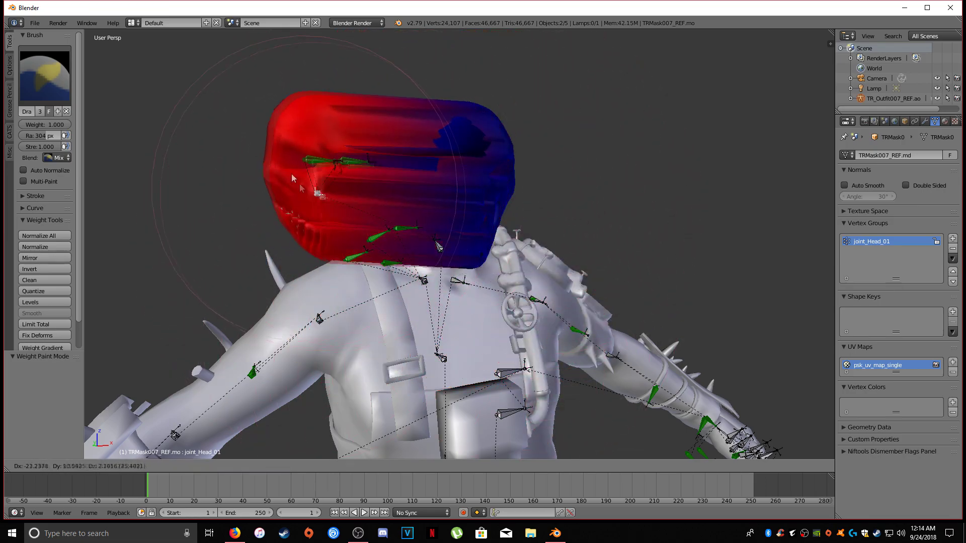
- Cancel the head bone test and paint the mask's remaining blue side solid red
key("Escape")
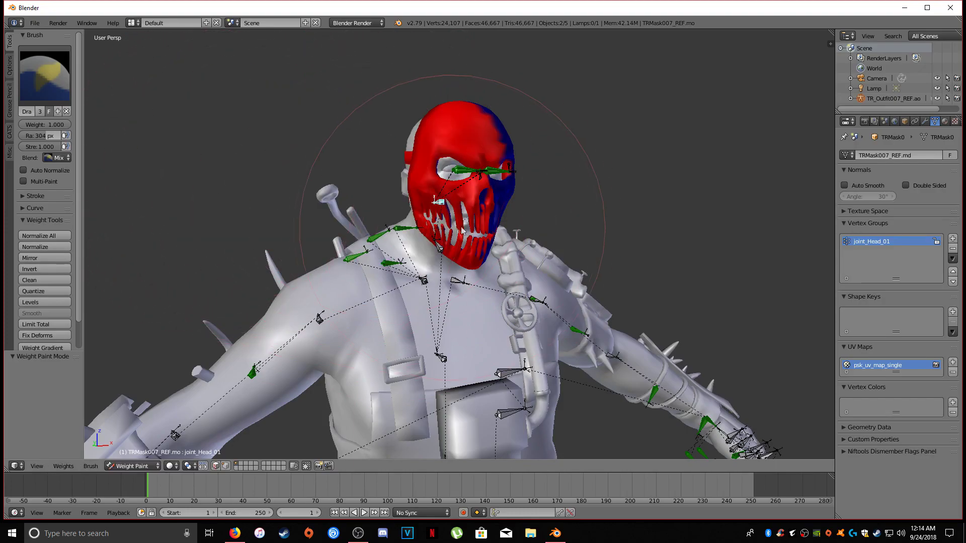
middle_click_drag(462, 230, 399, 213)
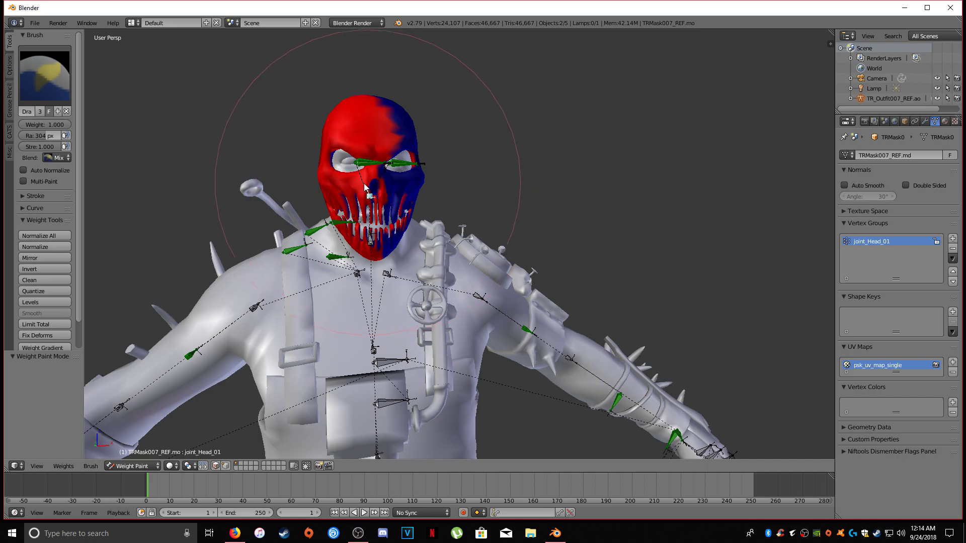
mouse_move(366, 187)
left_mouse_down()
mouse_move(385, 232)
mouse_move(324, 214)
left_mouse_up()
mouse_move(325, 214)
middle_mouse_down()
mouse_move(280, 188)
mouse_move(452, 214)
mouse_move(466, 132)
mouse_move(592, 180)
mouse_move(280, 158)
middle_mouse_up()
scroll(421, 176, "up", 5)
middle_click_drag(421, 176, 368, 211)
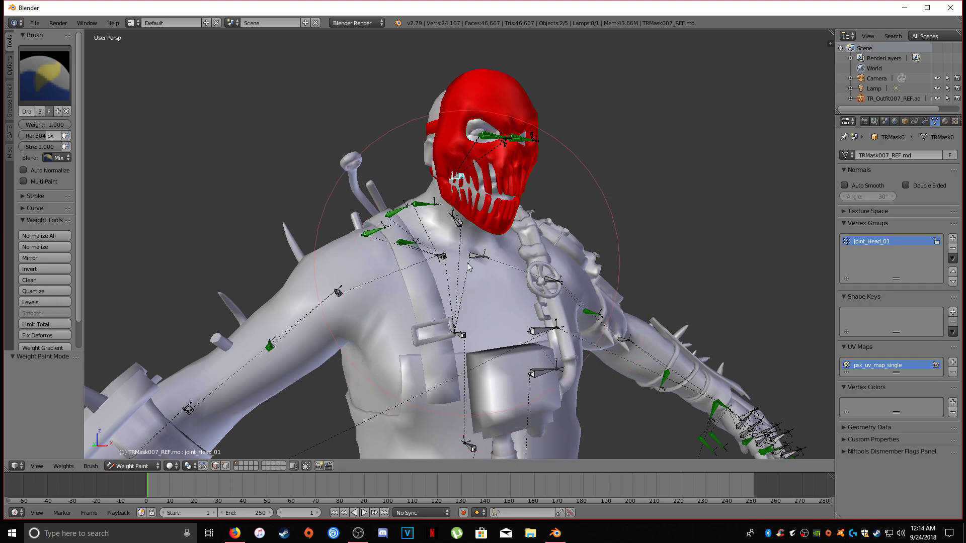
middle_click_drag(468, 267, 482, 243)
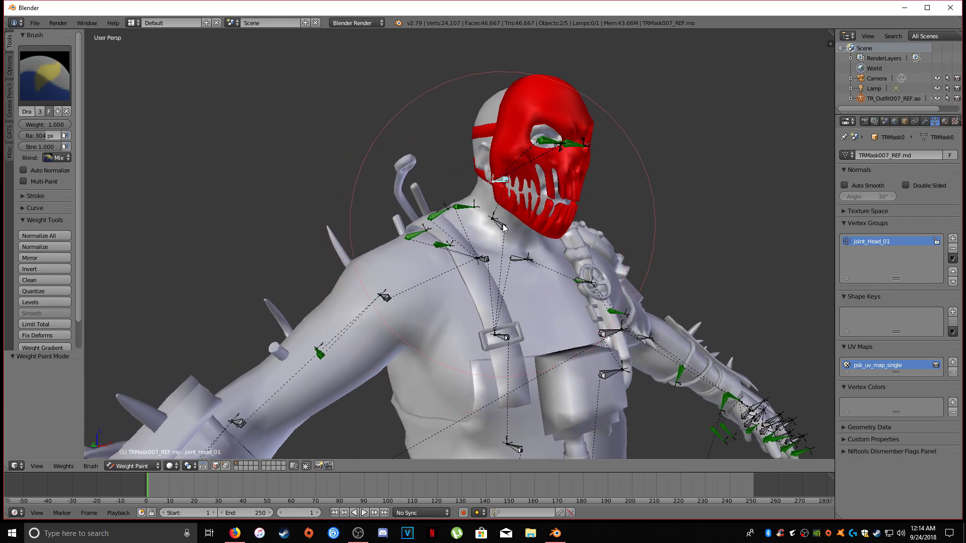
- Move the head bone to test, then paint the stretched mask streaks onto the head
key("g")
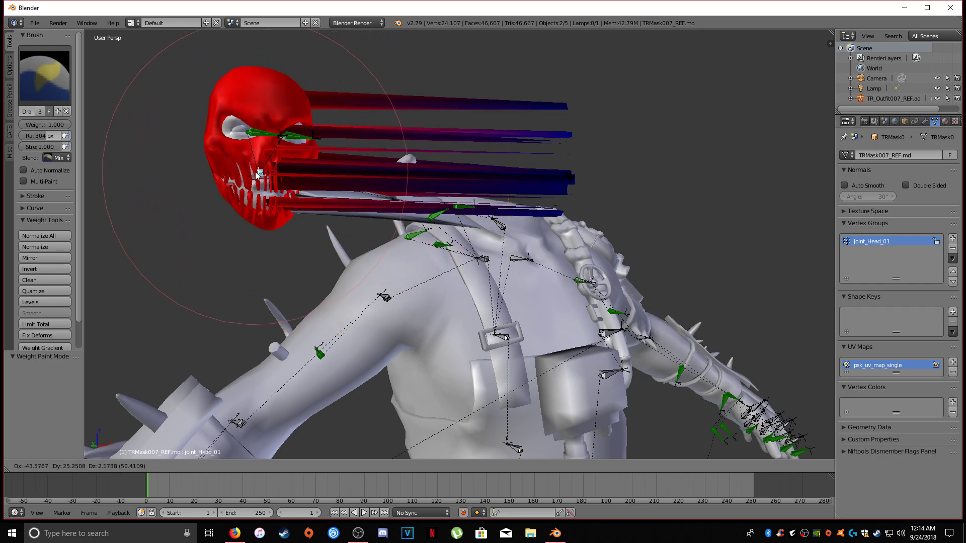
left_click(257, 175)
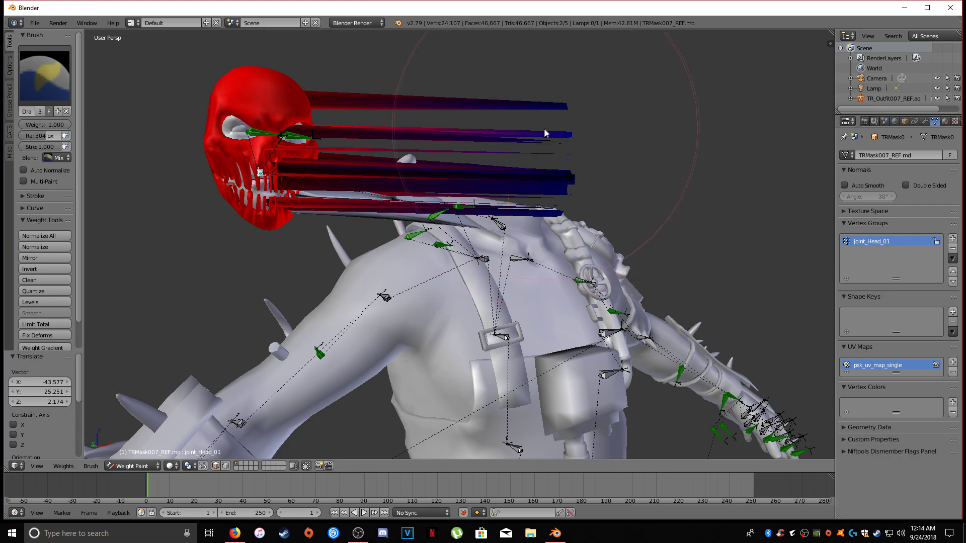
left_click_drag(548, 126, 576, 130)
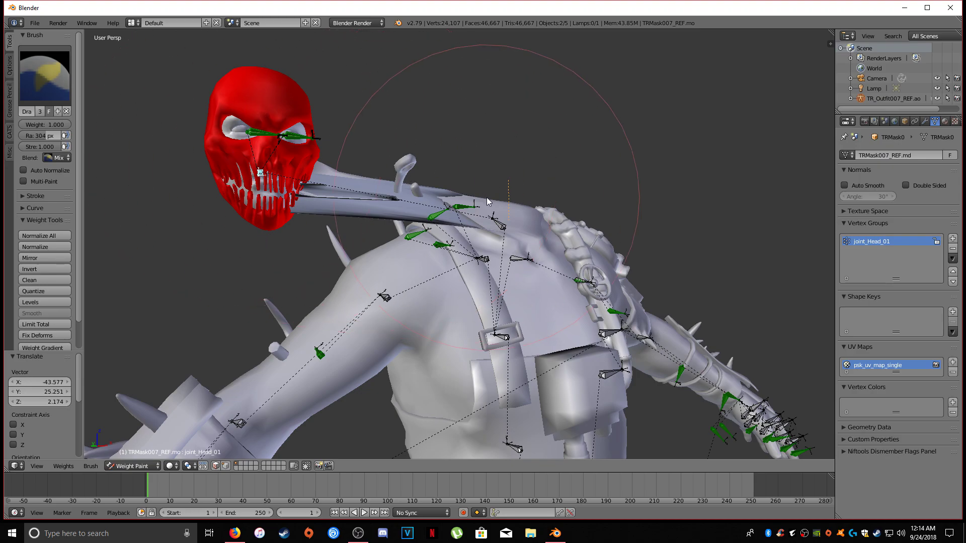
- Clear the location of all bones to restore the rest pose
key("a")
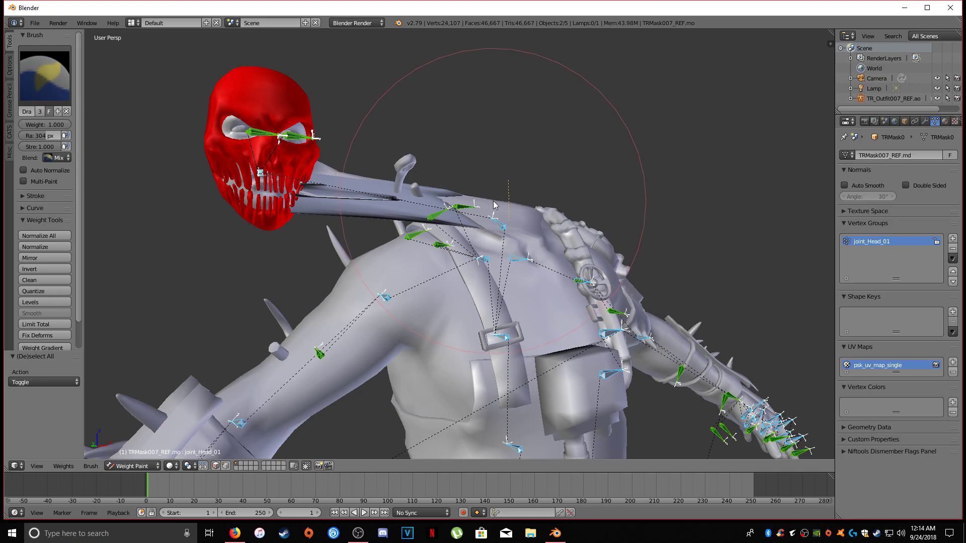
key("alt+g")
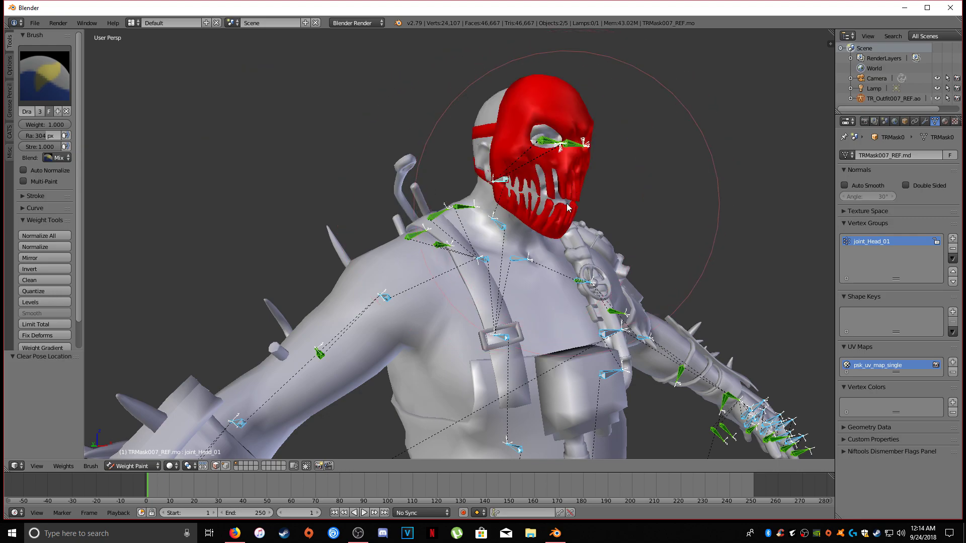
mouse_move(568, 207)
middle_mouse_down()
mouse_move(543, 205)
mouse_move(498, 245)
middle_mouse_up()
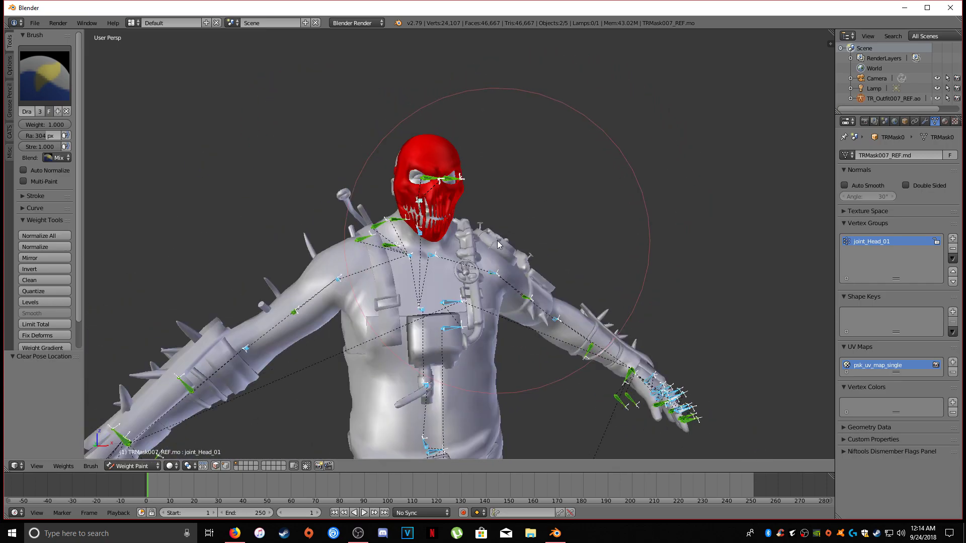
- Return to Object Mode and test-move the head bone to confirm the mask follows, then cancel
left_click(134, 466)
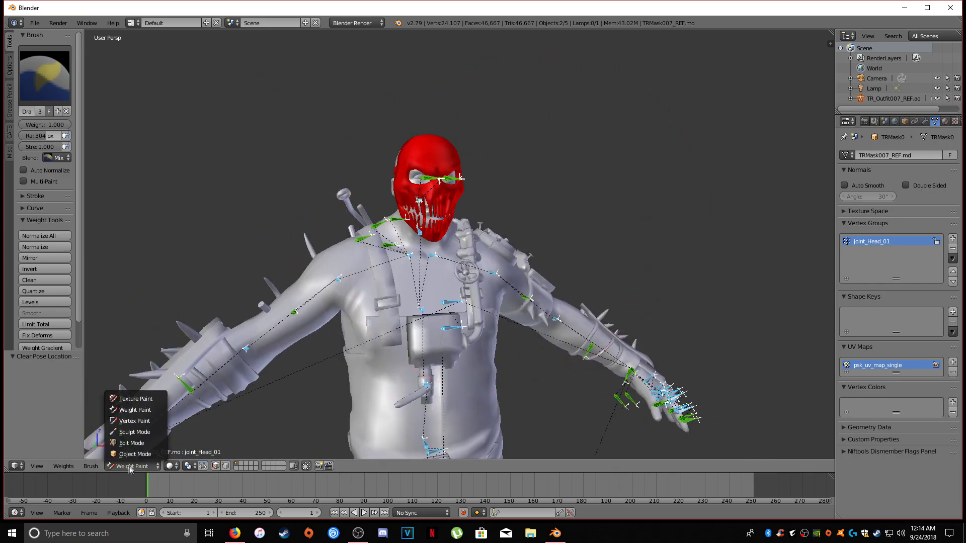
left_click(156, 454)
middle_click_drag(353, 302, 503, 221)
right_click(511, 214)
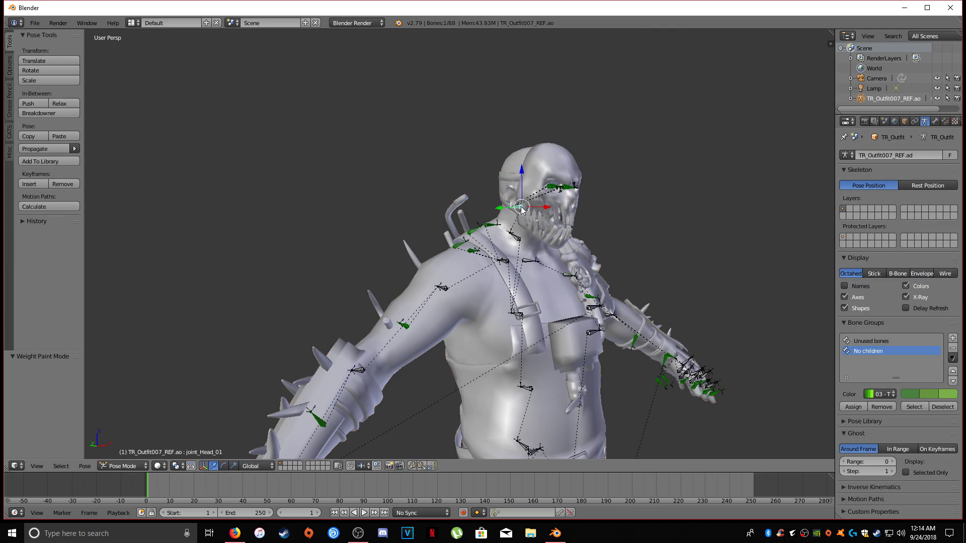
key("g")
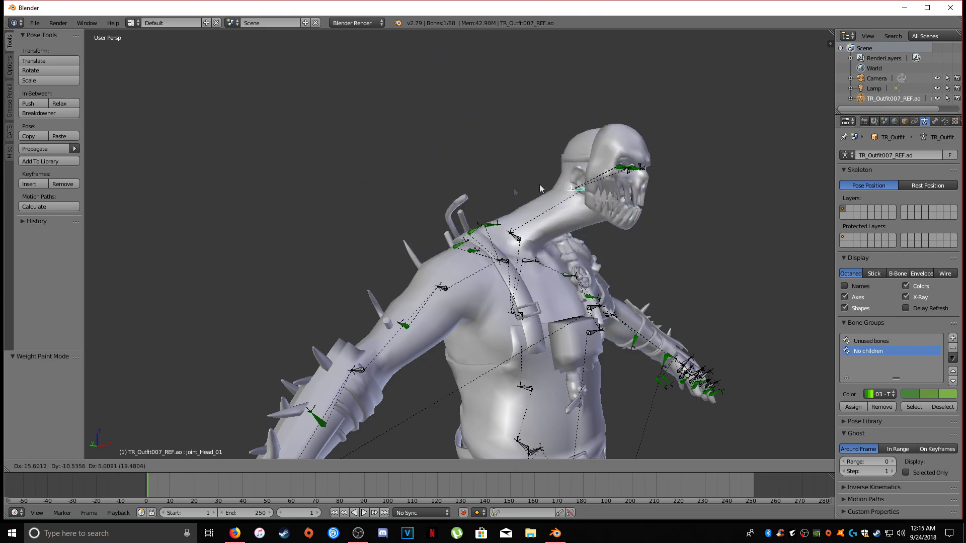
right_click(555, 264)
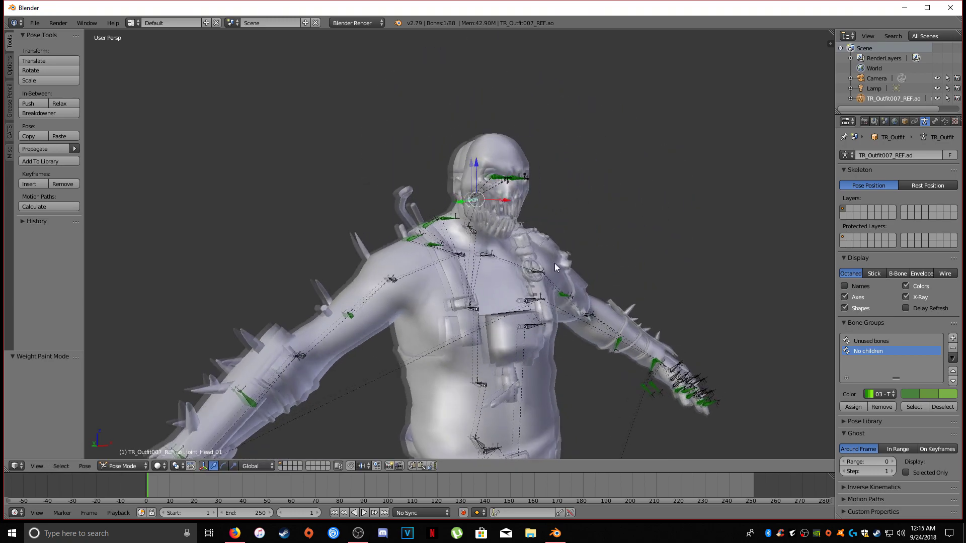
middle_click_drag(555, 264, 524, 261)
- Use Shift+F walk navigation to frame the whole figure, then keep the view
key("shift+f")
key("w")
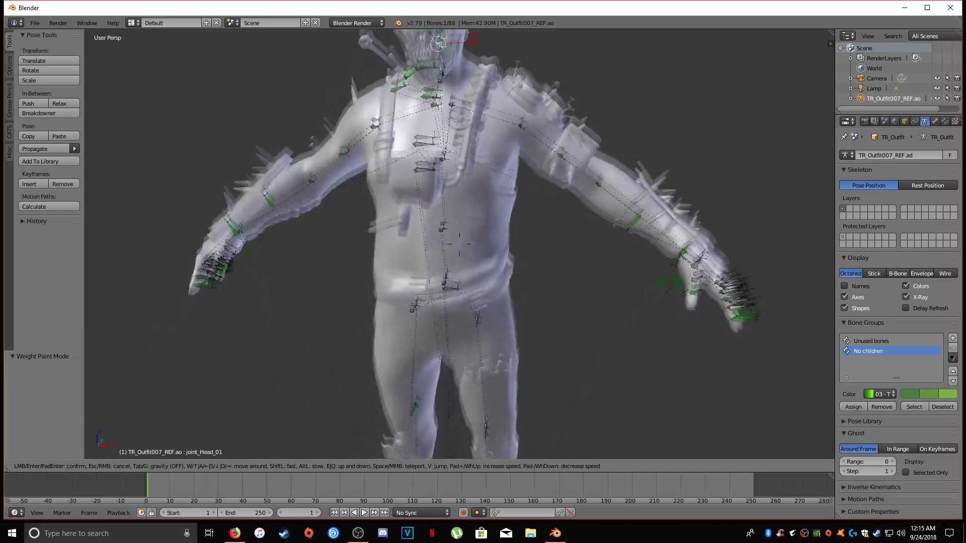
key("s")
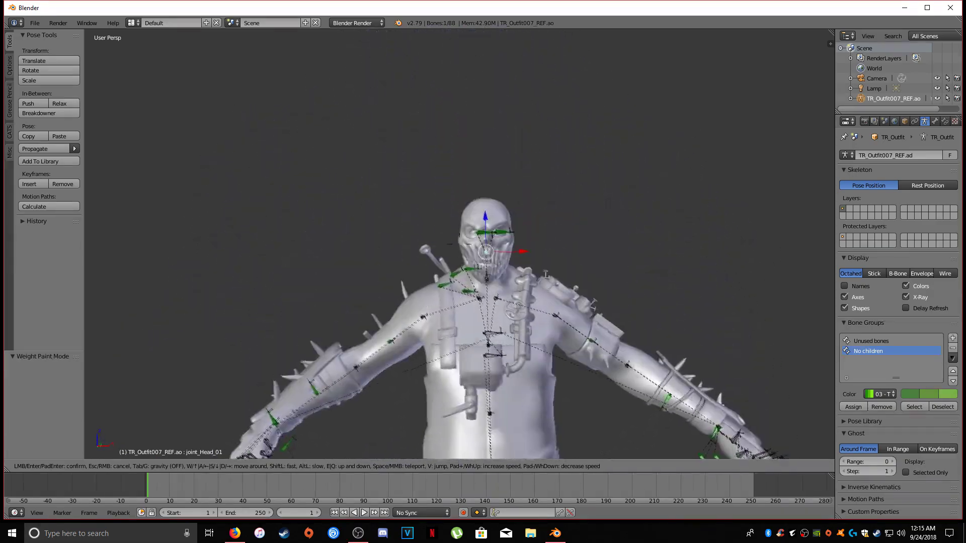
key("e")
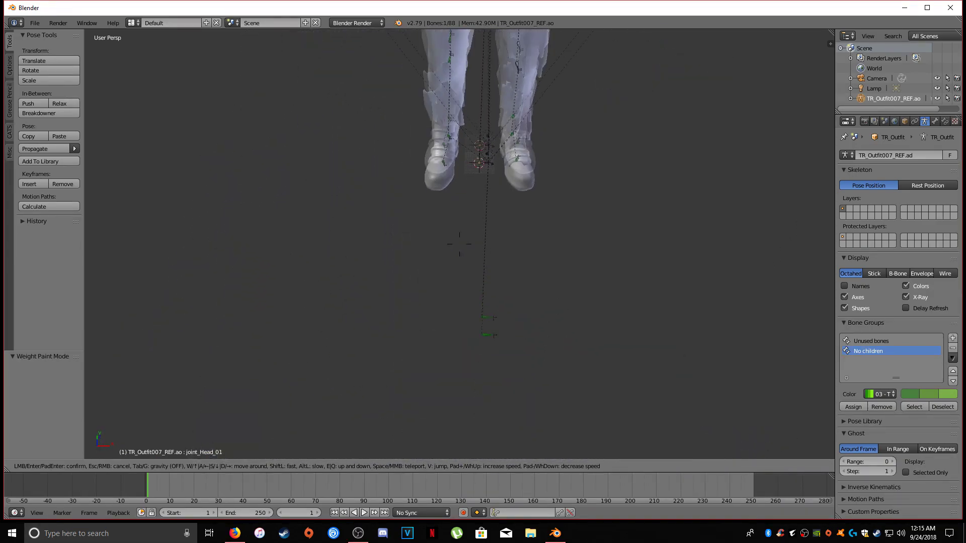
key("q")
key("w")
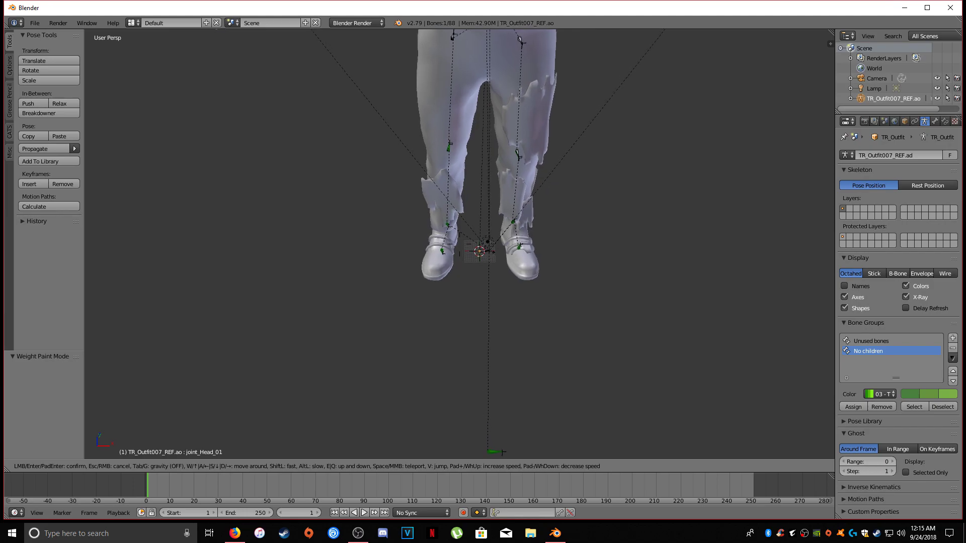
key("e")
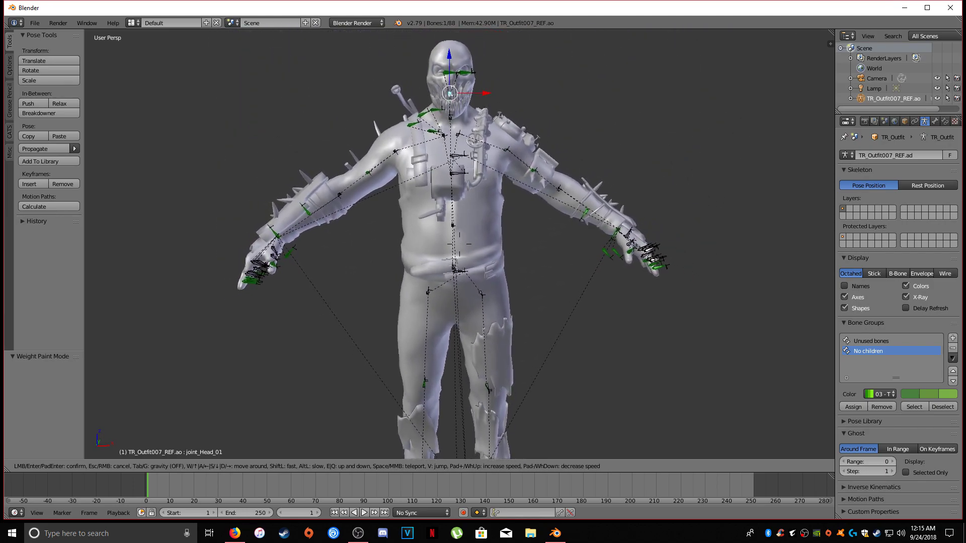
right_click(476, 236)
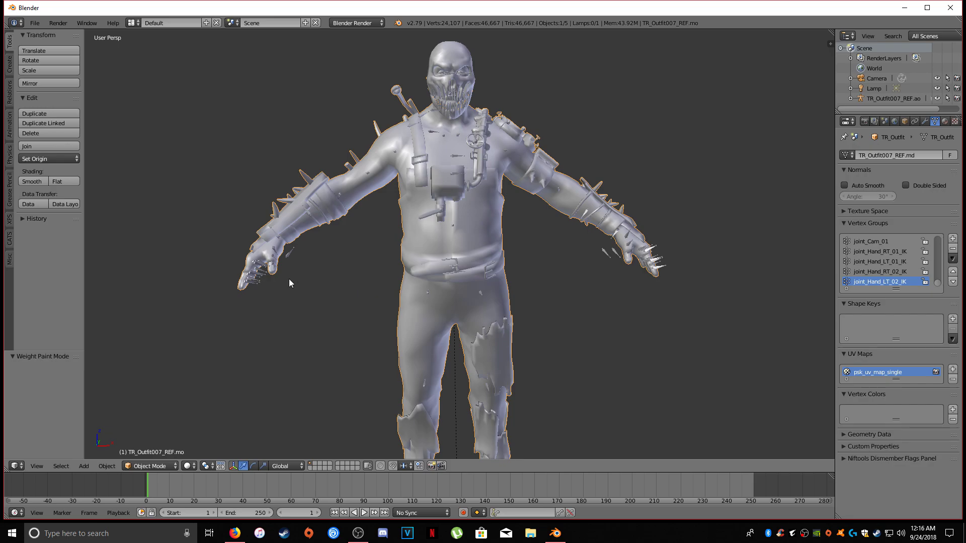
- Bring up the interaction mode menu for the outfit mesh
left_click(150, 467)
- Separate the outfit mesh by material in Edit Mode, then return to Object Mode
left_click(149, 444)
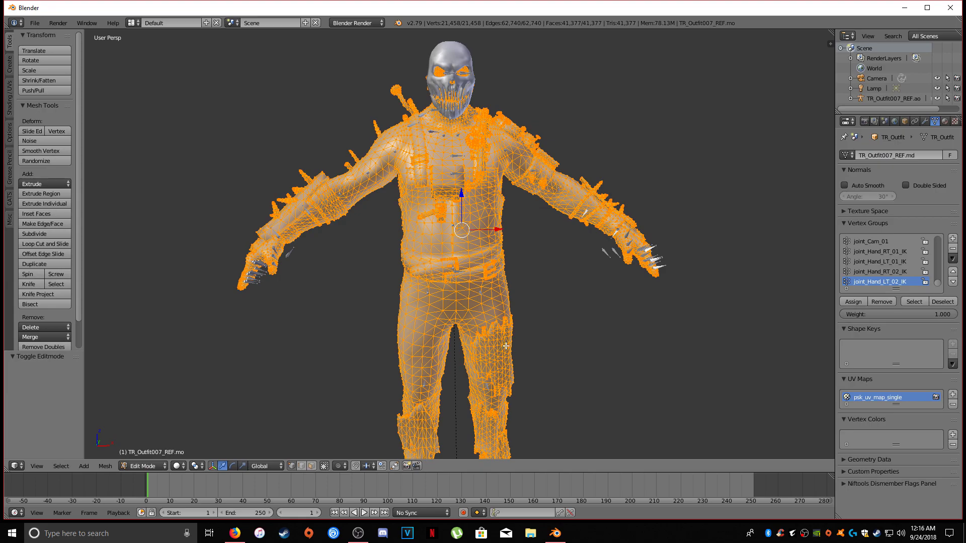
key("p")
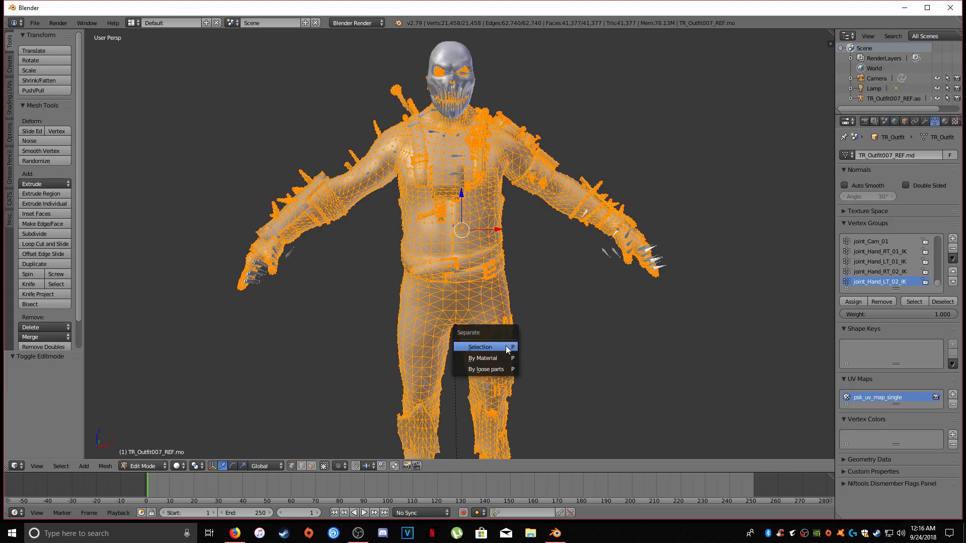
left_click(475, 357)
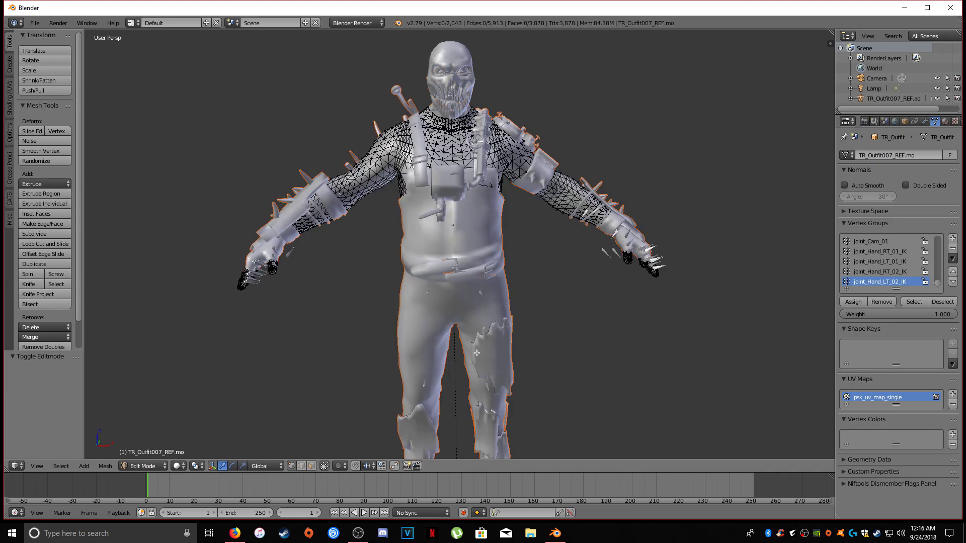
left_click(144, 467)
left_click(146, 455)
- Test-move a separated piece and the head bone to confirm the split, cancelling each move
right_click(314, 188)
key("g")
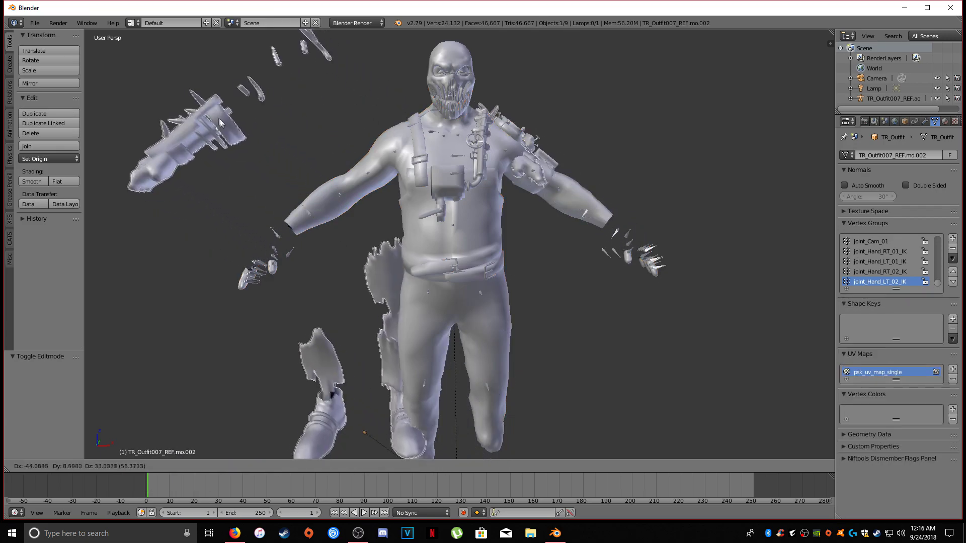
right_click(303, 150)
right_click(373, 168)
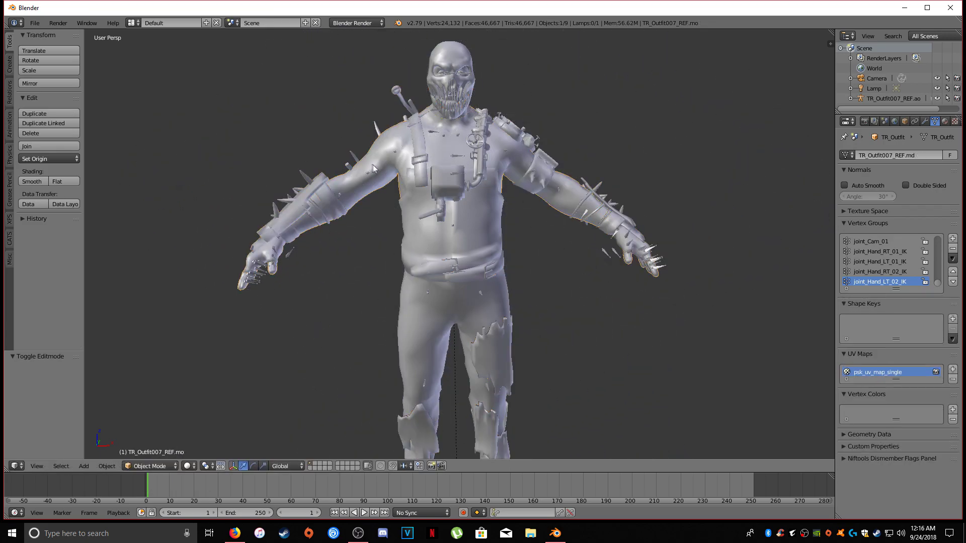
right_click(479, 75)
key("ctrl+Tab")
key("g")
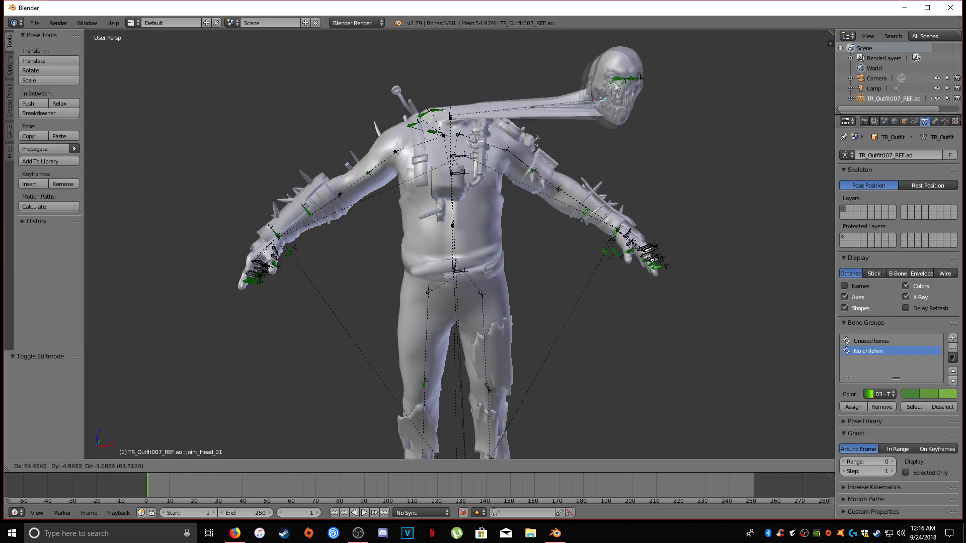
right_click(617, 87)
- Test-move the mask, then undo twice to put it back on the head
right_click(461, 61)
key("g")
right_click(530, 55)
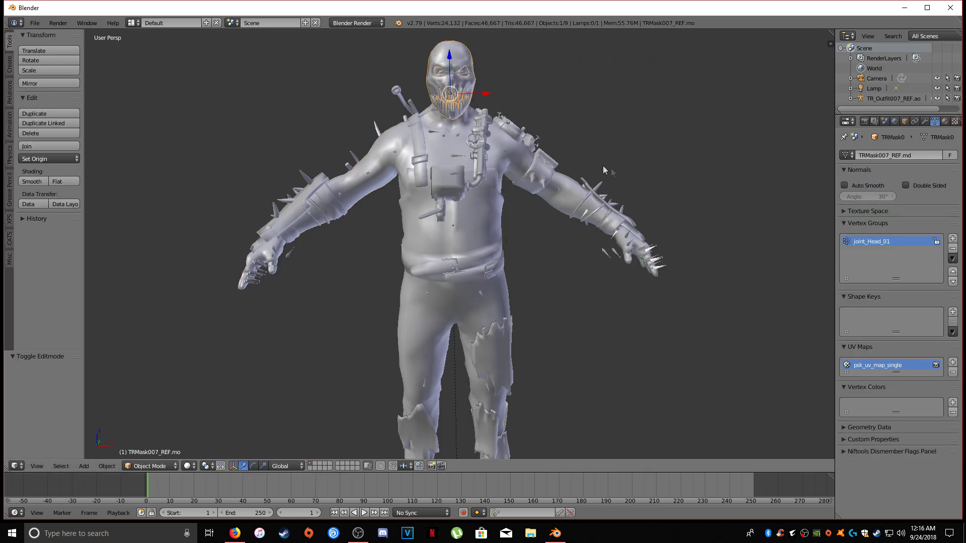
right_click(433, 114)
right_click(441, 109)
key("ctrl+z")
key("ctrl+z")
key("ctrl+z")
key("ctrl+z")
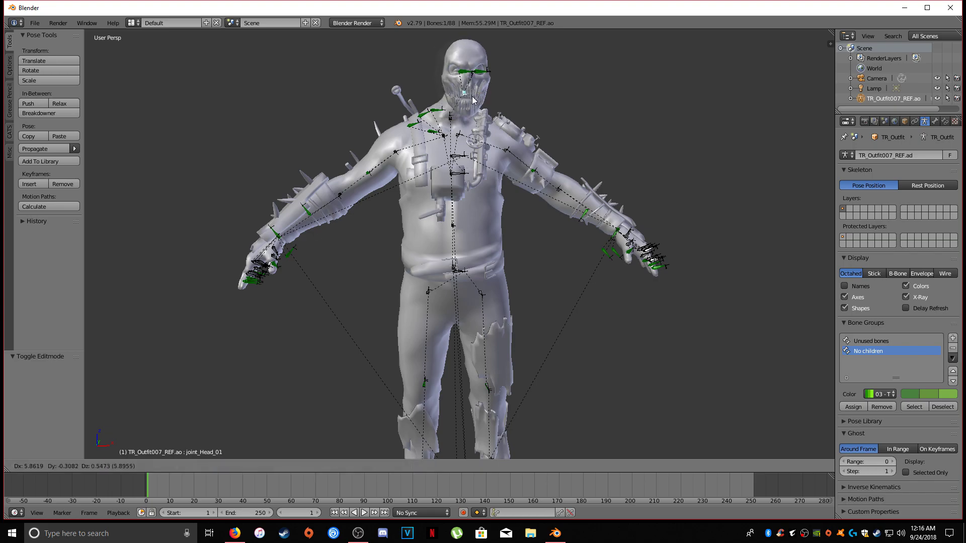
key("ctrl+z")
key("ctrl+z")
key("ctrl+z")
key("ctrl+z")
key("ctrl+z")
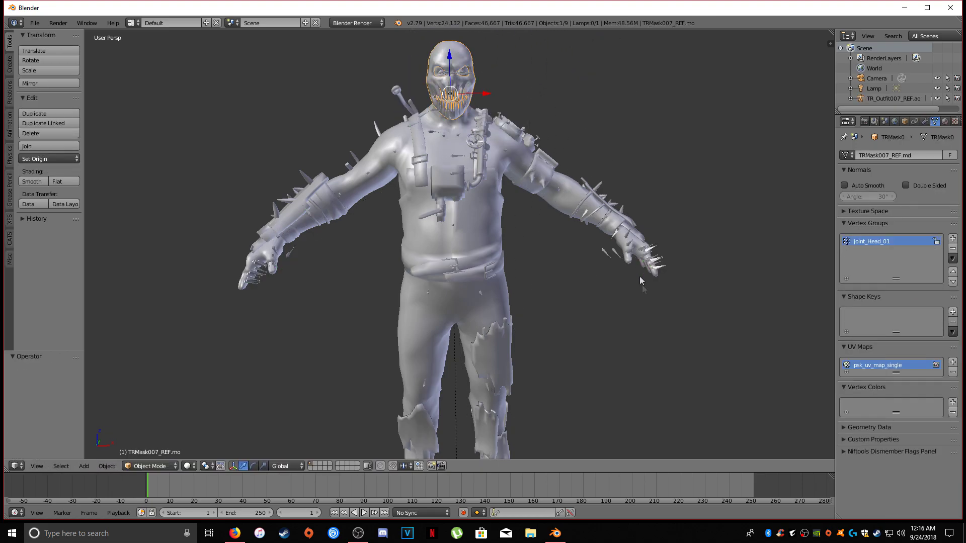
- Check the separated pieces TR_Outfit007_REF.mo, .mo.001 and .mo.002, then widen the outliner and properties area
mouse_move(641, 280)
middle_mouse_down()
mouse_move(623, 304)
mouse_move(645, 305)
mouse_move(614, 295)
mouse_move(634, 278)
mouse_move(639, 308)
mouse_move(627, 289)
middle_mouse_up()
middle_click_drag(647, 337, 603, 341)
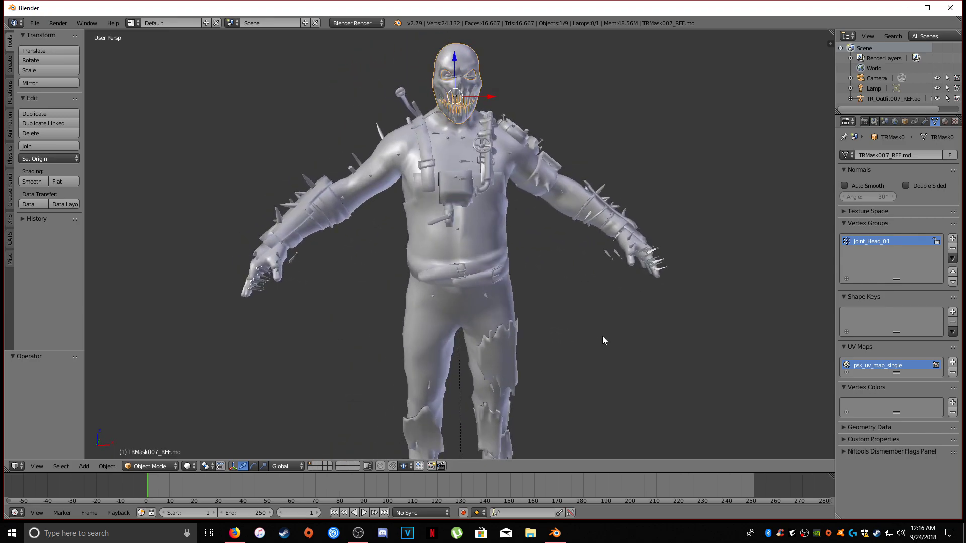
right_click_drag(304, 214, 295, 176)
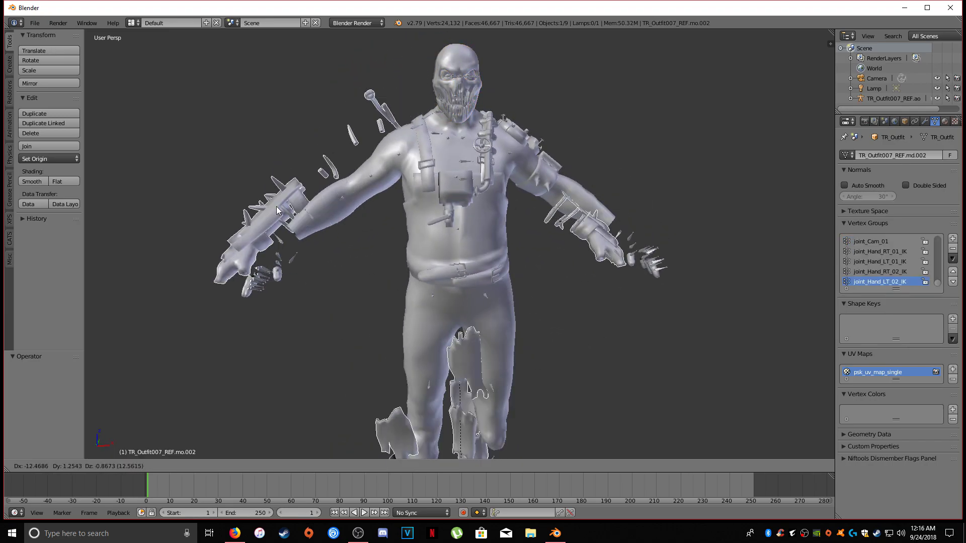
right_click(254, 292)
right_click(251, 294)
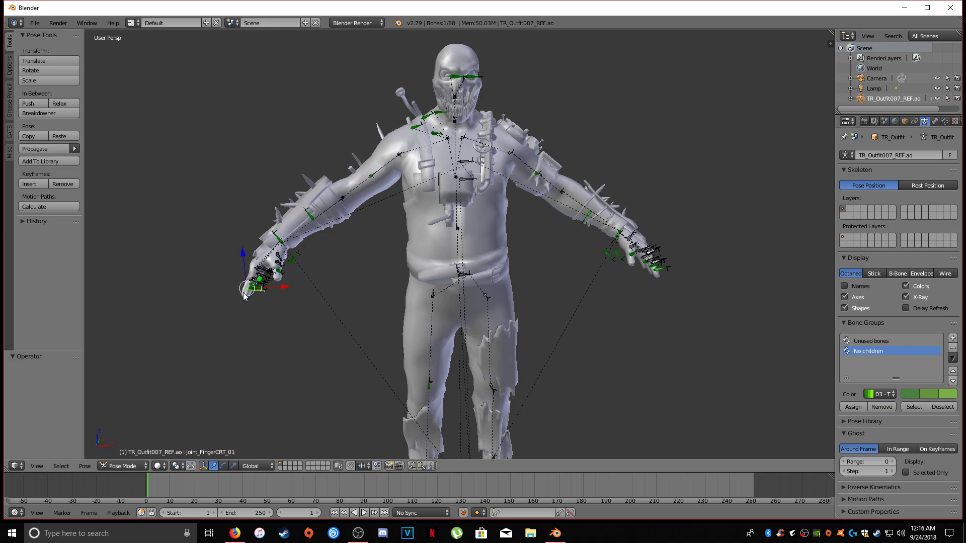
right_click_drag(244, 297, 161, 303)
key("Escape")
scroll(510, 345, "down", 2)
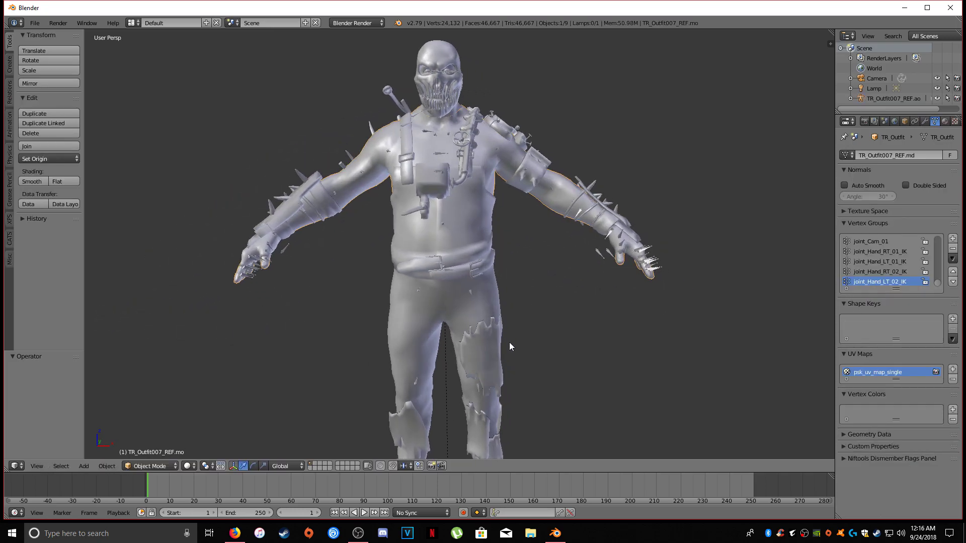
scroll(509, 343, "up", 2)
right_click(468, 237)
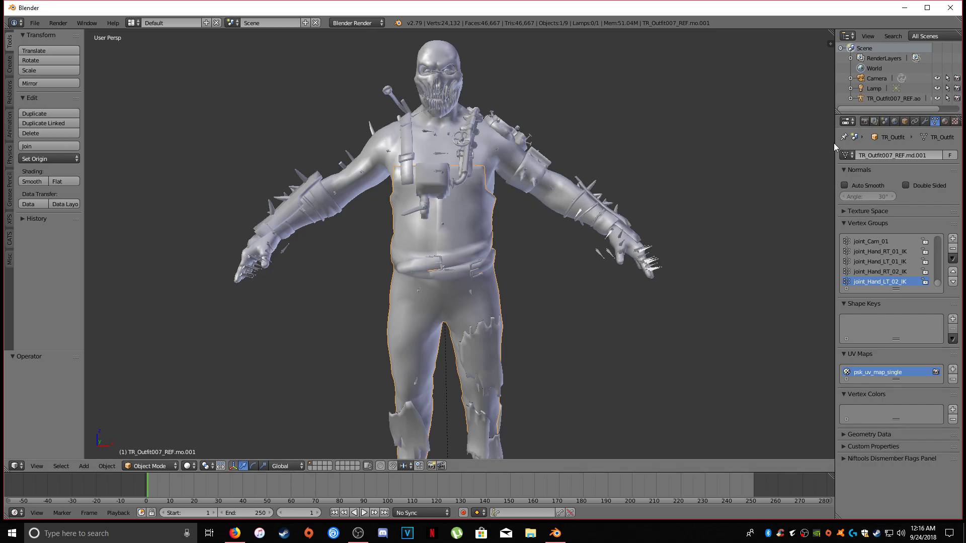
left_click_drag(834, 143, 645, 131)
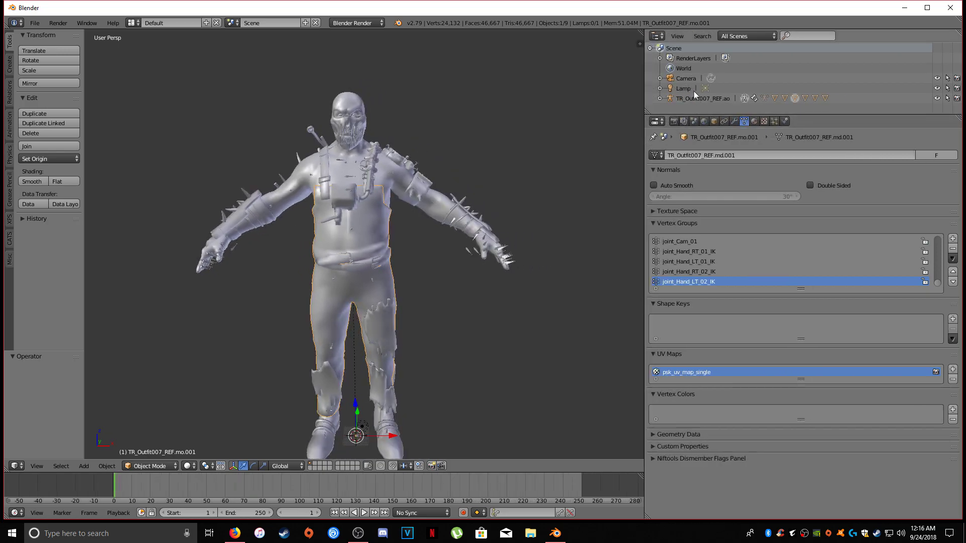
- Rename the armature object 'Trapper (Apocolypse)' and its armature data 'Armature'
left_click(695, 97)
double_click(696, 97)
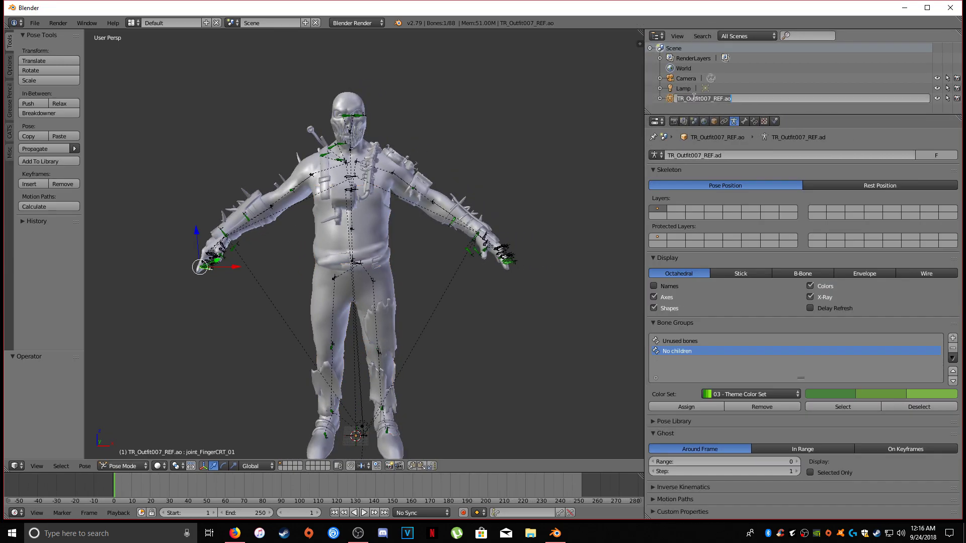
type("Trapper (Apocolypse)")
key("Return")
left_click(660, 99)
scroll(690, 98, "down", 3)
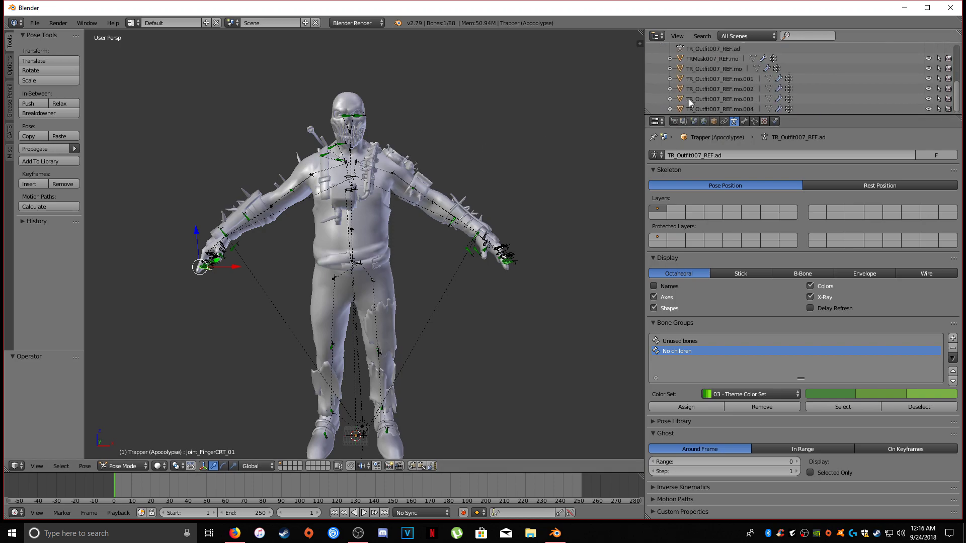
scroll(706, 89, "up", 2)
left_click(711, 66)
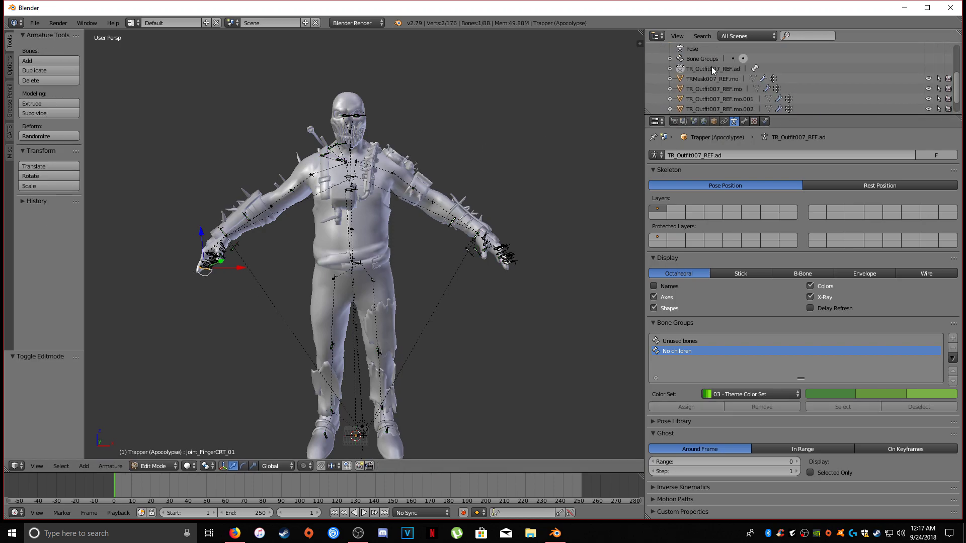
double_click(711, 66)
type("Arma")
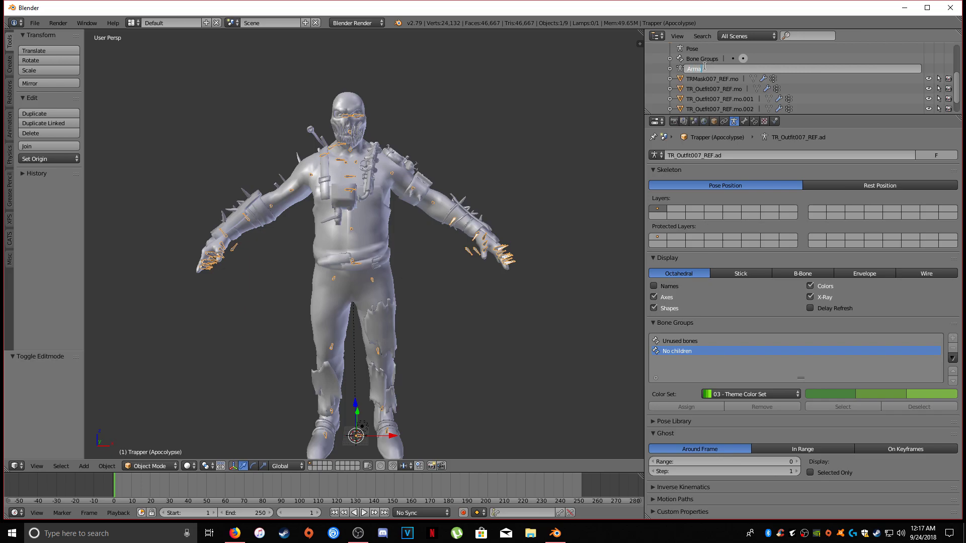
type("ture")
key("Return")
- Rename TRMask007_REF.mo to 'Mask' and TR_Outfit007_REF.mo to 'Body'
left_click(713, 78)
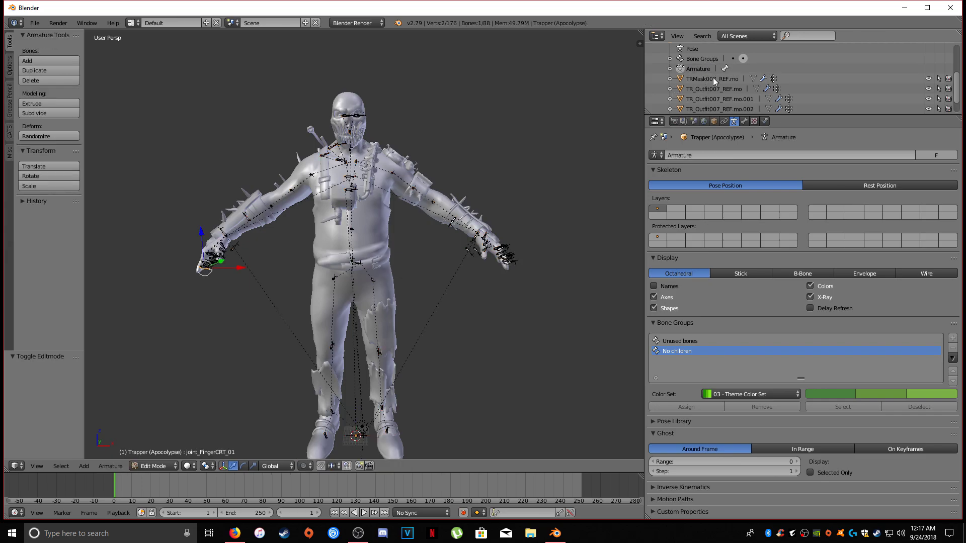
double_click(713, 79)
type("Mask")
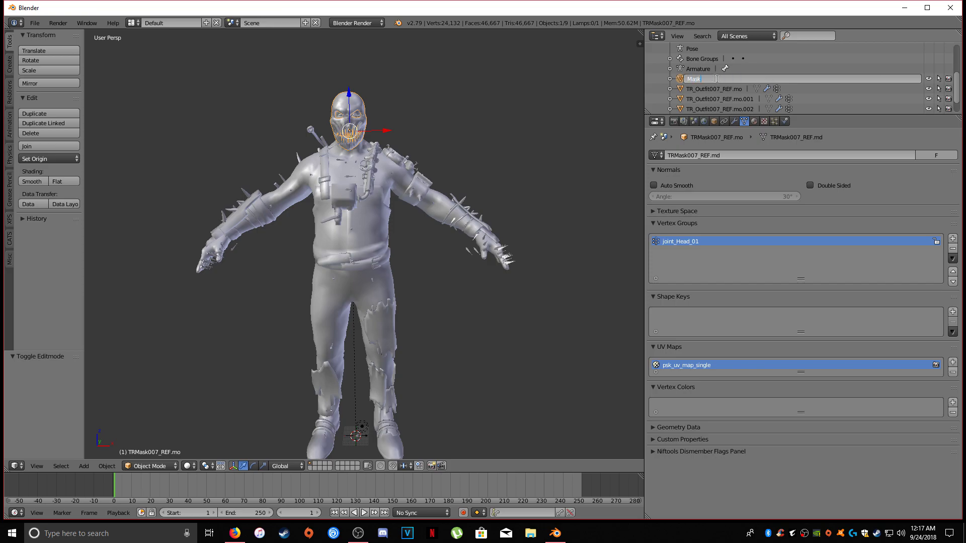
key("Return")
double_click(716, 89)
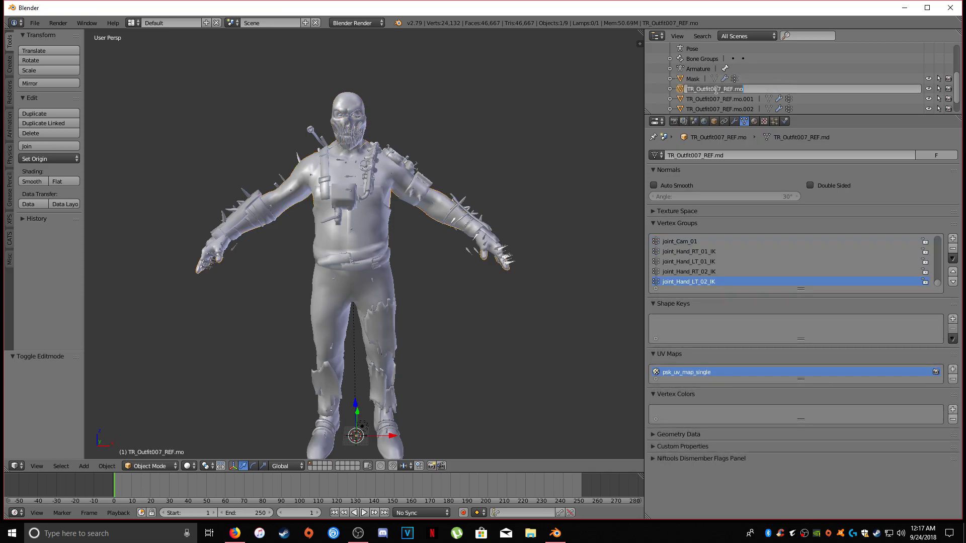
type("Head")
key("BackSpace")
key("BackSpace")
key("BackSpace")
key("BackSpace")
type("Body")
key("Return")
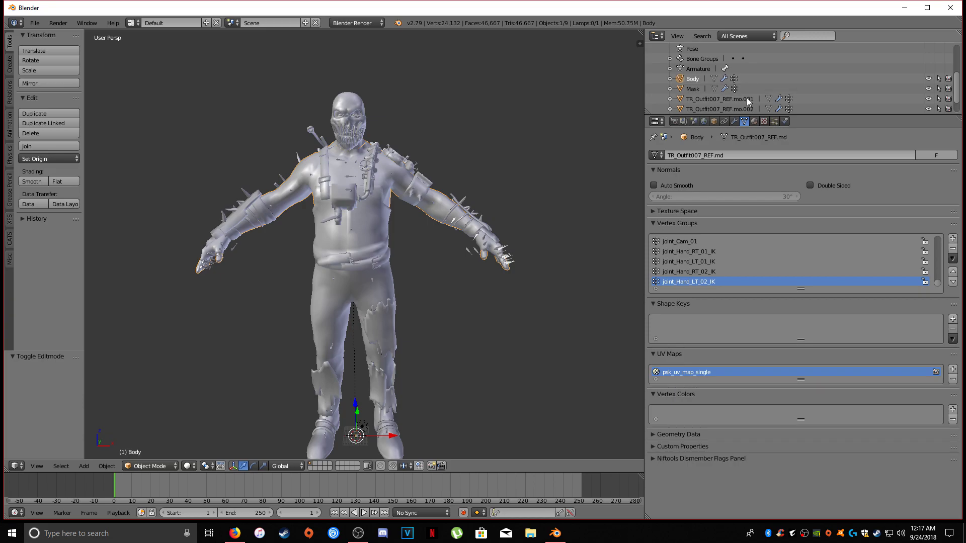
- Rename TR_Outfit007_REF.mo.001 to 'Overalls' and .mo.002 to 'Accessory01'
left_click(748, 100)
double_click(747, 99)
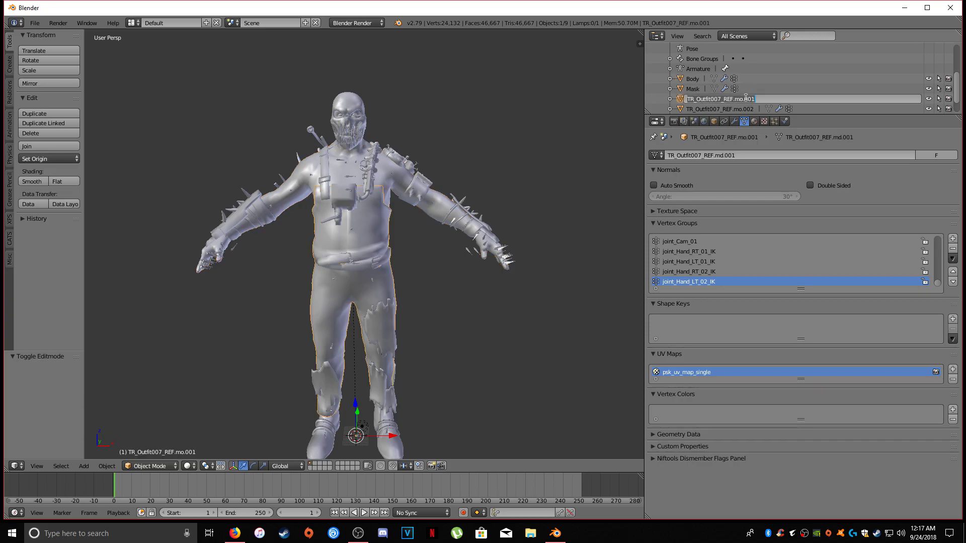
type("Overalls")
key("Return")
left_click(742, 108)
double_click(741, 108)
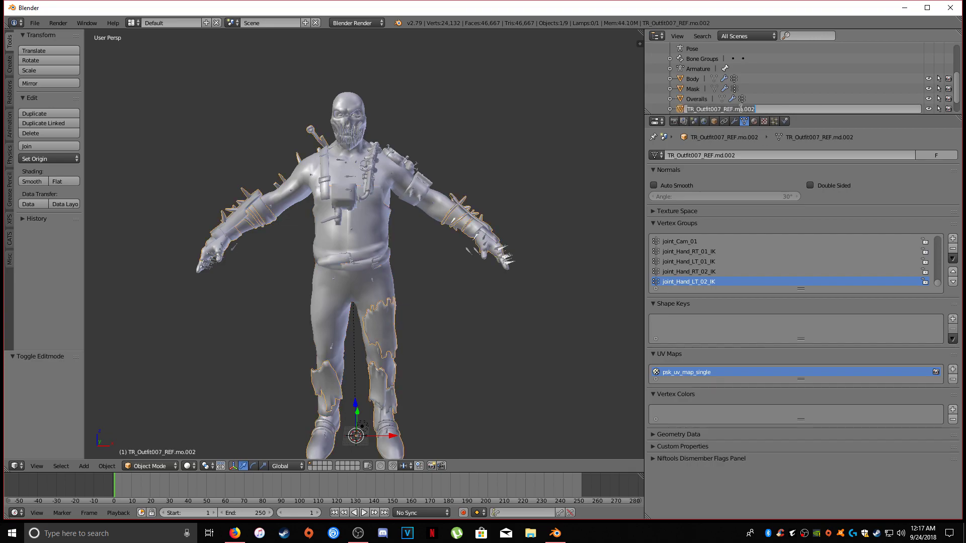
type("Acces")
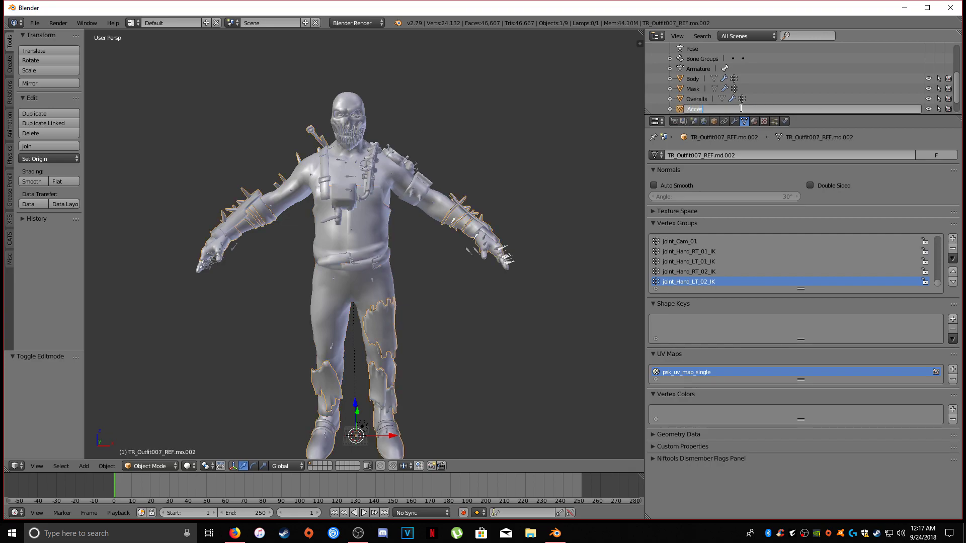
type("sory01")
key("Return")
- Rename TR_Outfit007_REF.mo.003 to 'Accessory02' and .mo.004 to 'Head'
left_click(711, 101)
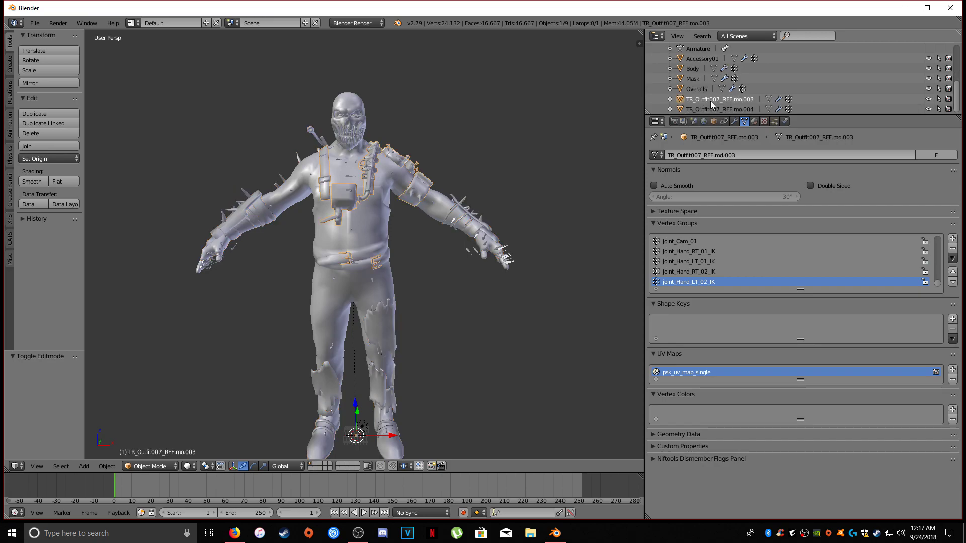
double_click(711, 101)
type("Ac")
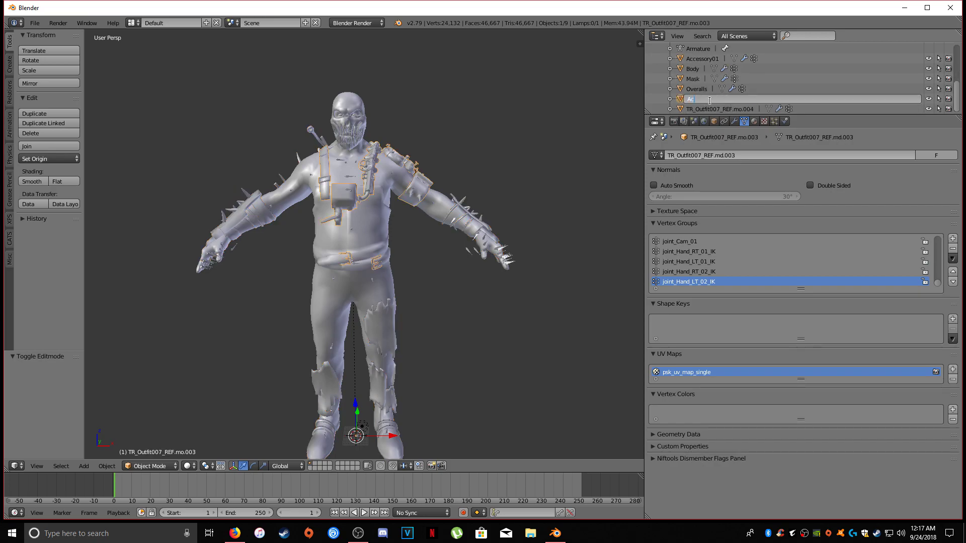
type("cessory02")
key("Return")
left_click(715, 109)
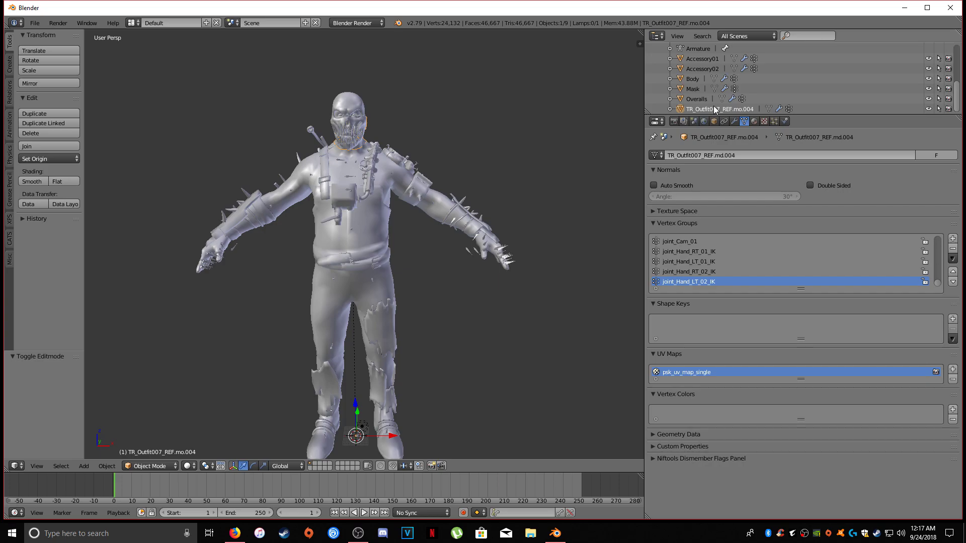
double_click(715, 109)
type("Head")
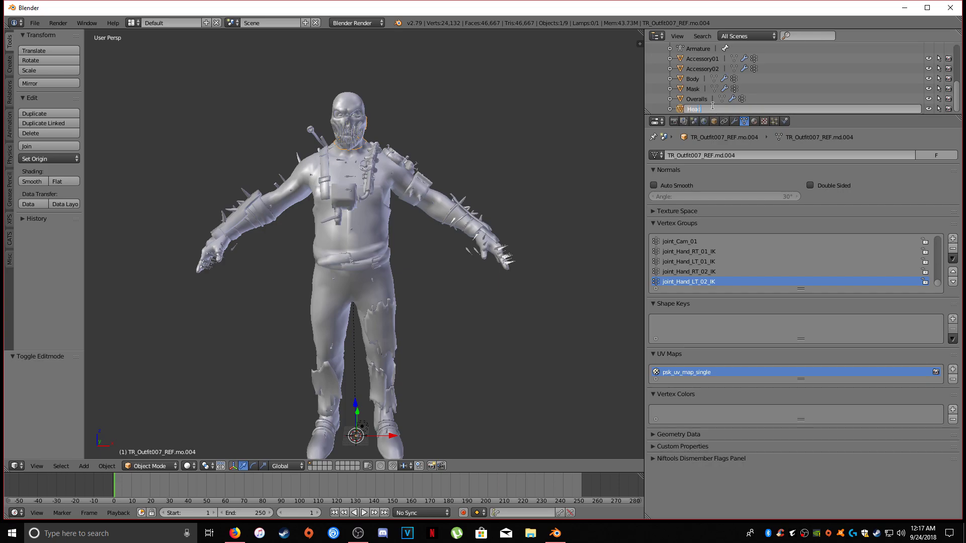
key("Return")
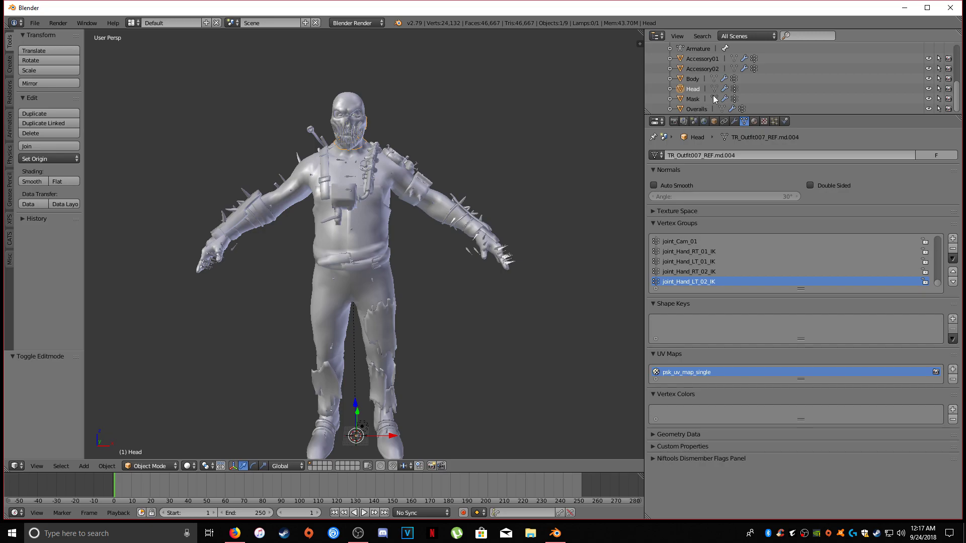
scroll(741, 101, "up", 3)
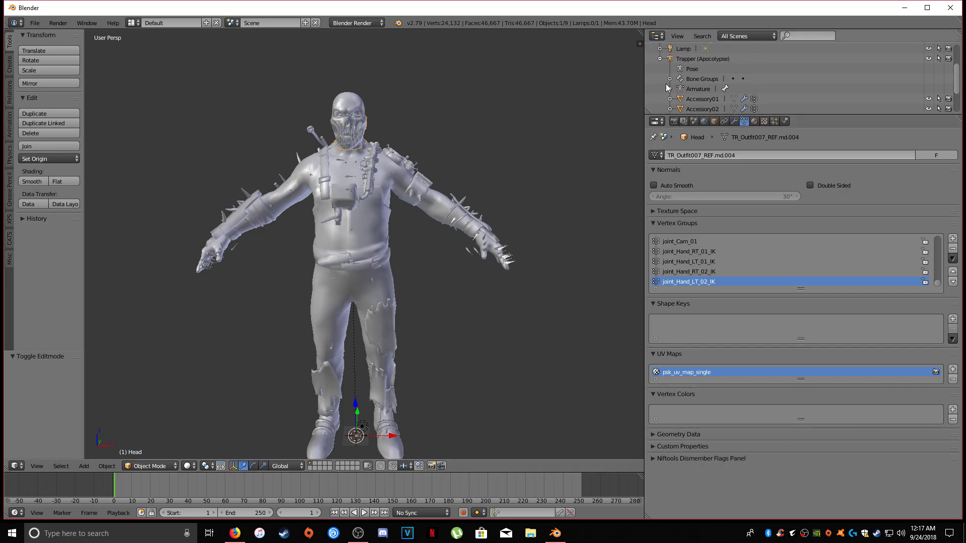
- Select everything in the scene except the lamp and camera
left_click(661, 59)
middle_click_drag(463, 184, 400, 190)
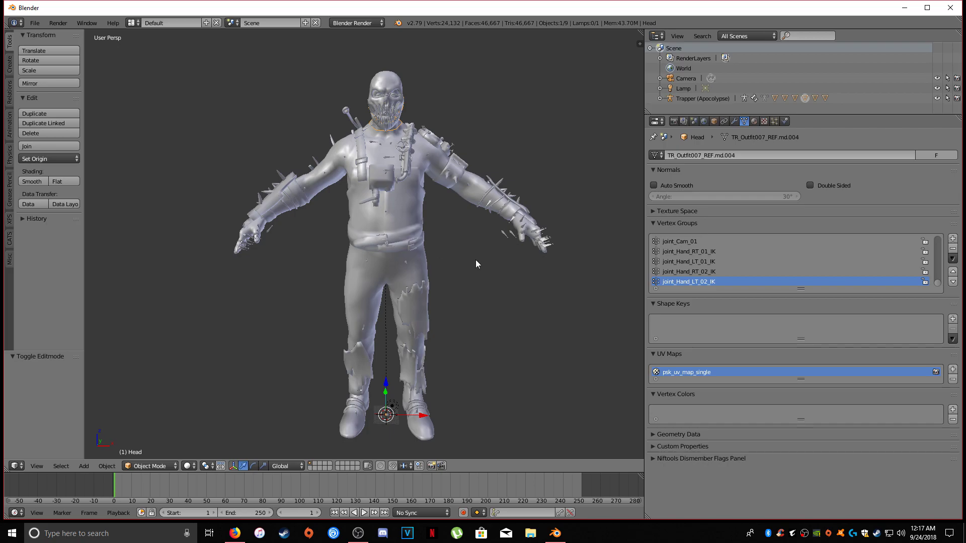
middle_click_drag(455, 300, 448, 268, "shift")
key("a")
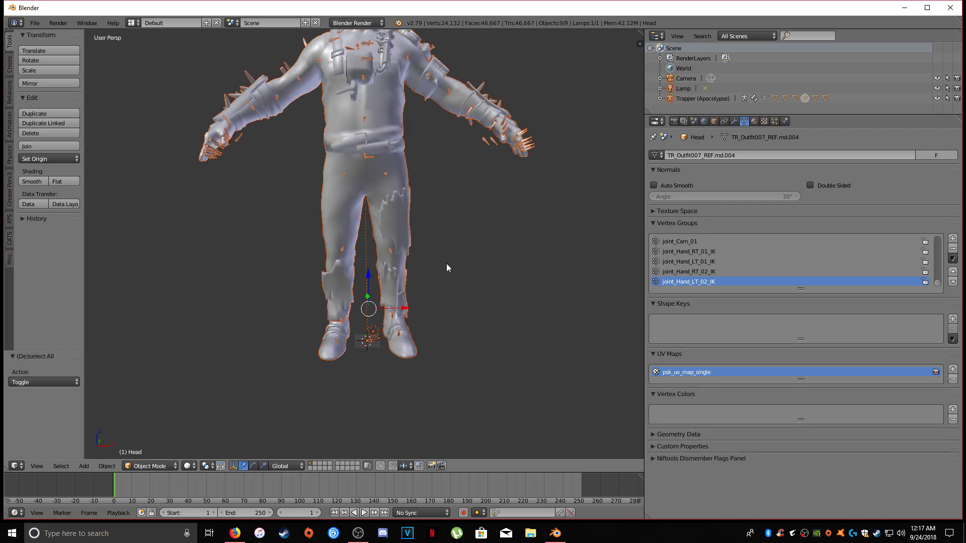
left_click(687, 89, "ctrl")
left_click(688, 79, "ctrl")
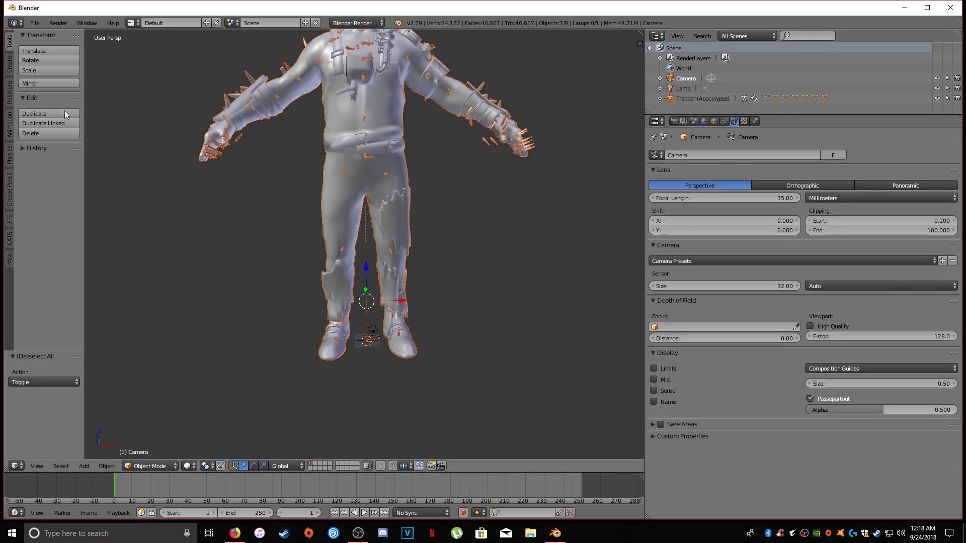
- Scale the selected Trapper model down in three successive passes to 0.792
left_click(45, 68)
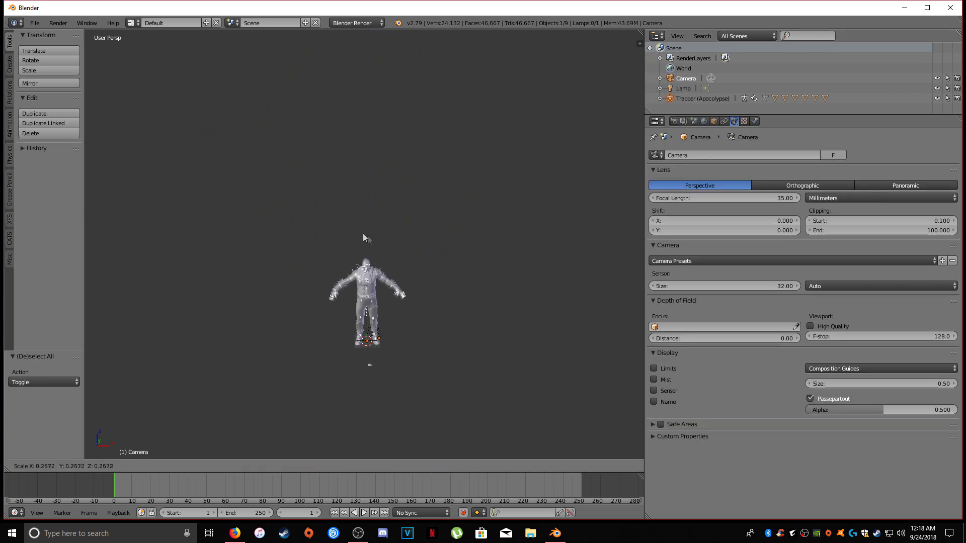
left_click(368, 236)
scroll(372, 226, "up", 10)
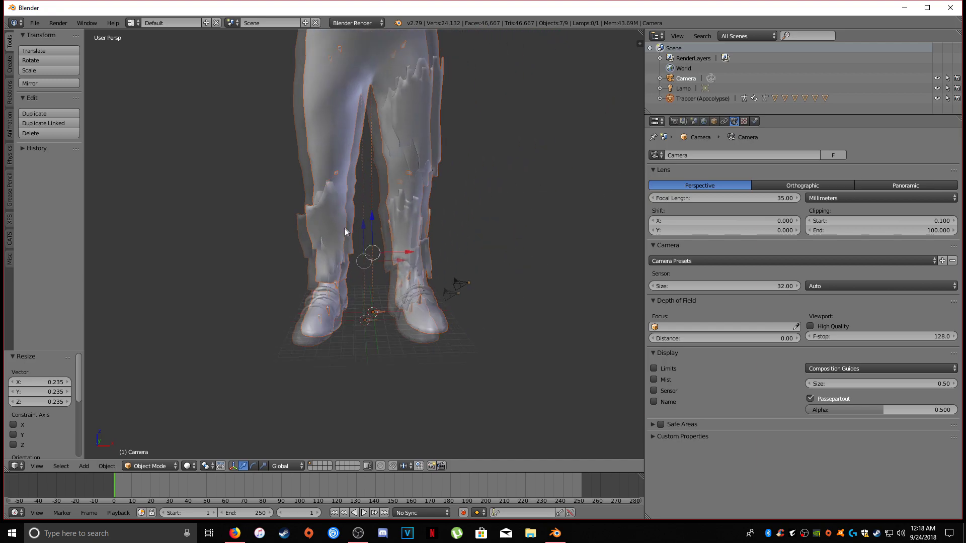
right_click(458, 284)
middle_click_drag(458, 284, 457, 124, "shift")
left_click(34, 71)
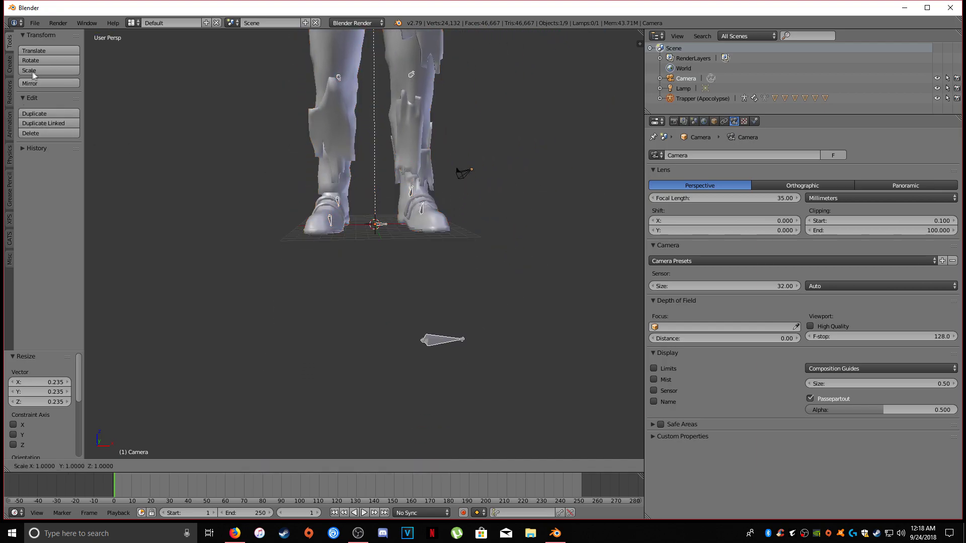
left_click(375, 224)
scroll(374, 224, "down", 5)
middle_click_drag(345, 169, 302, 191)
right_click(403, 200)
left_click(35, 70)
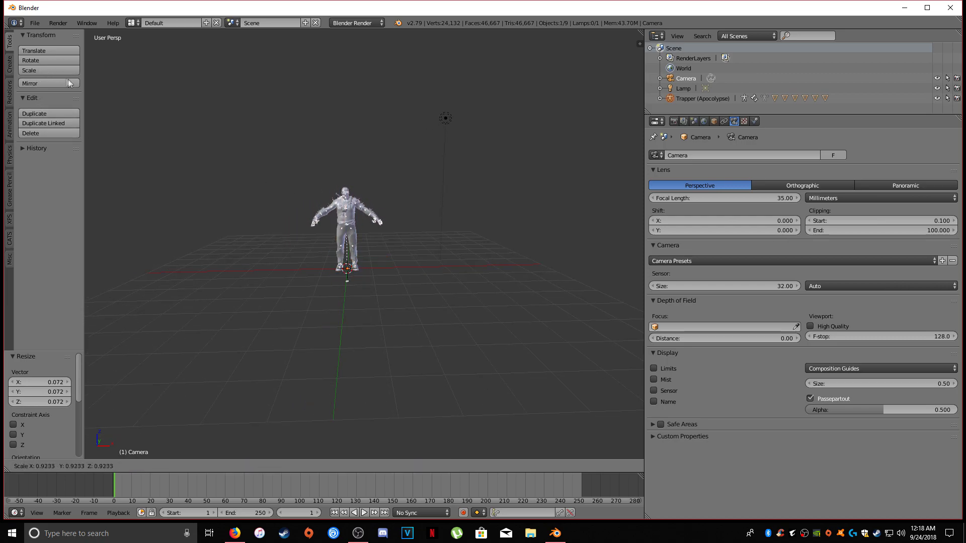
left_click(110, 100)
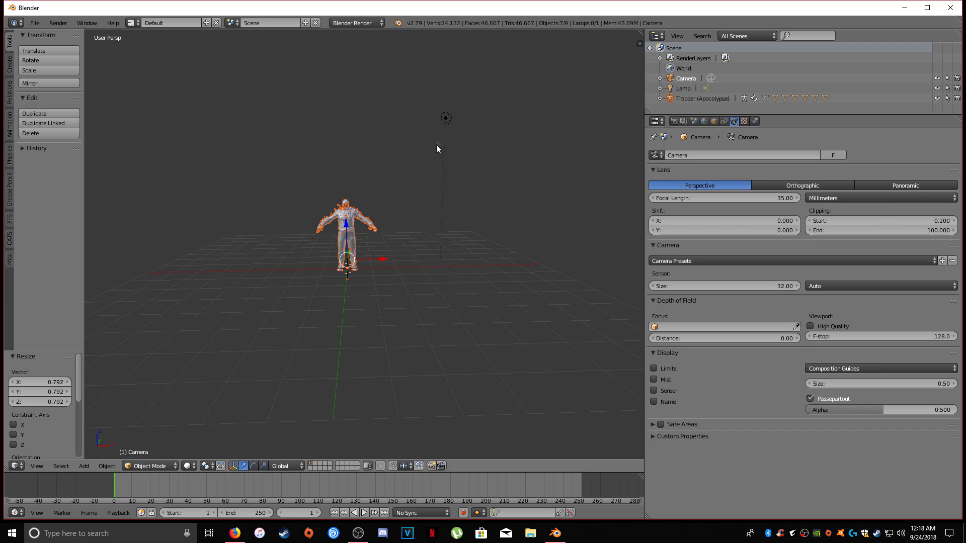
scroll(419, 174, "down", 2)
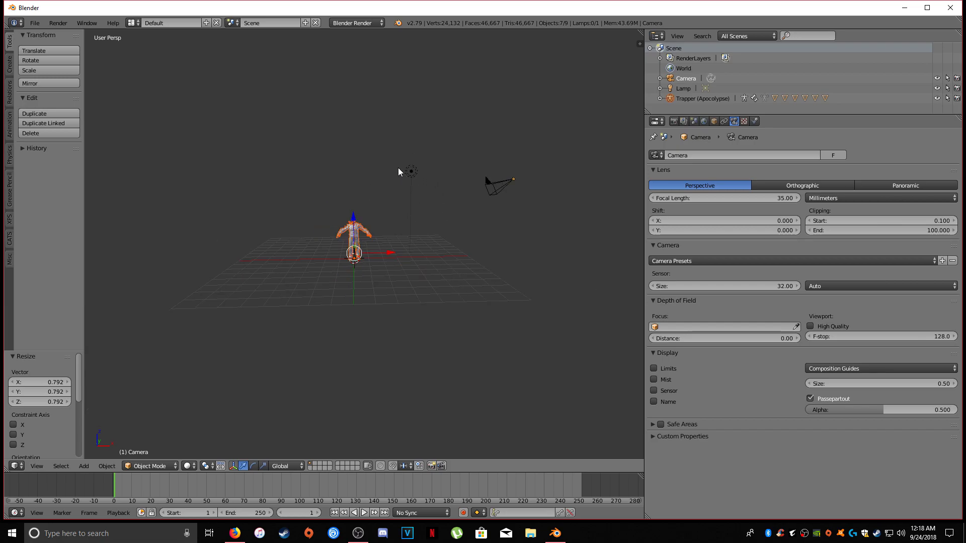
left_click(411, 171)
- Delete the lamp and the camera, leaving only Trapper (Apocolypse) in the scene
key("x")
left_click(410, 176)
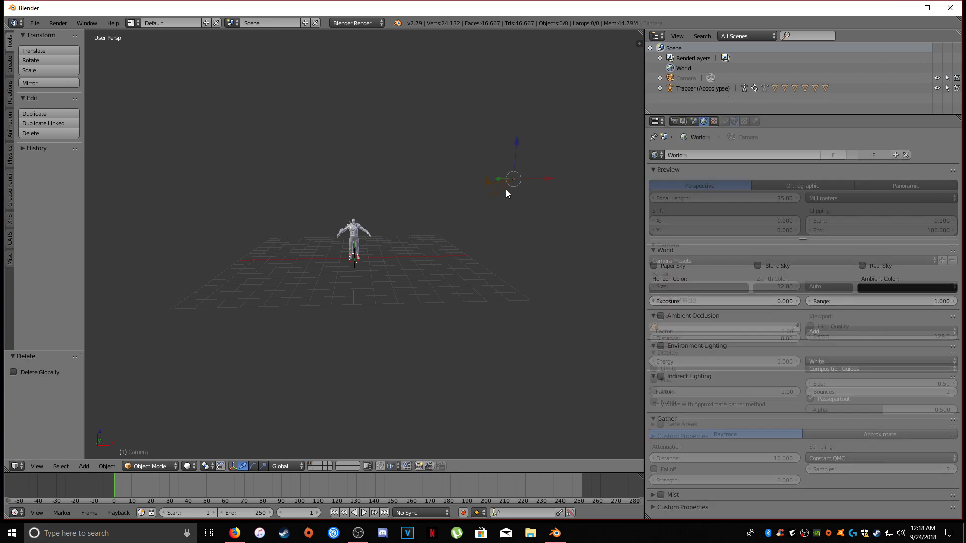
right_click(506, 190)
key("x")
left_click(506, 191)
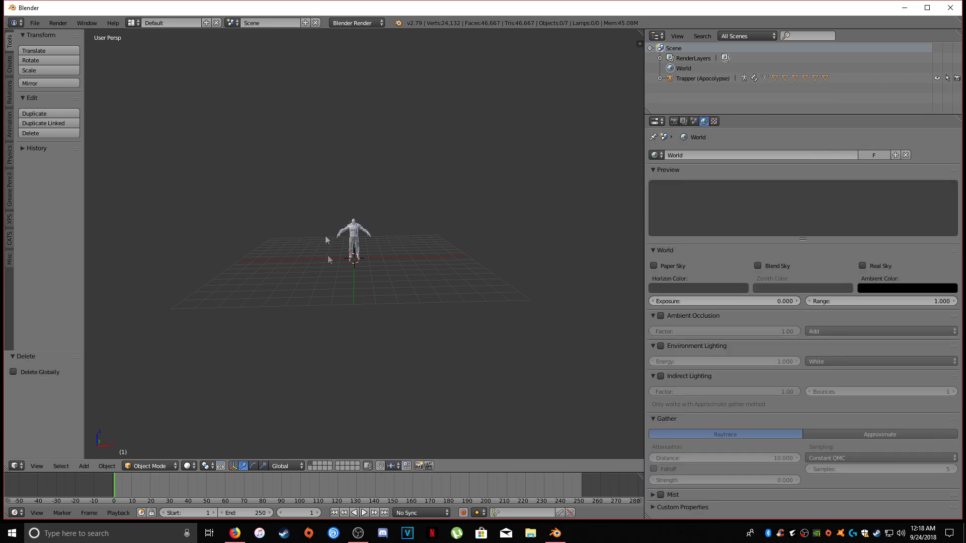
- Export the model as FBX to the Desktop named 'Trapper (Apocolypse).fbx', replacing the existing file
left_click(38, 22)
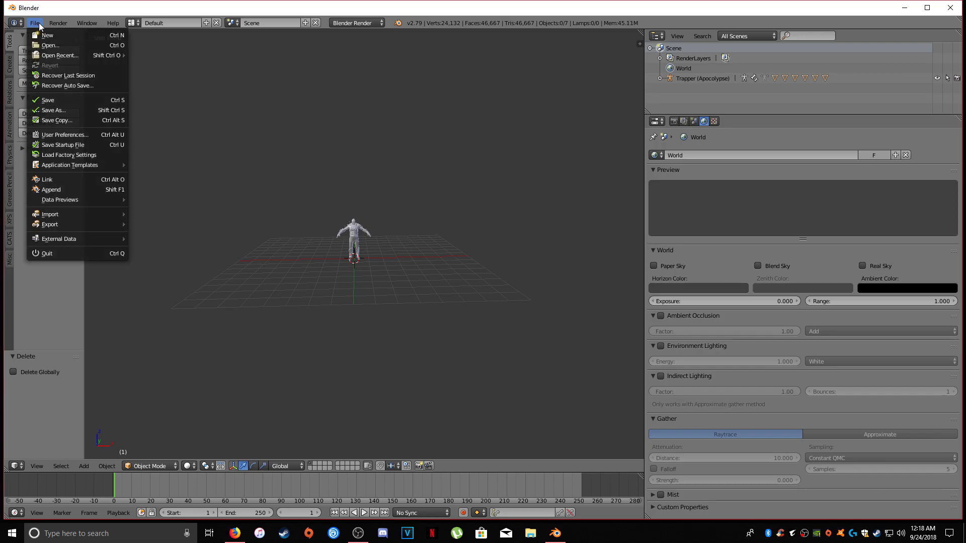
mouse_move(99, 225)
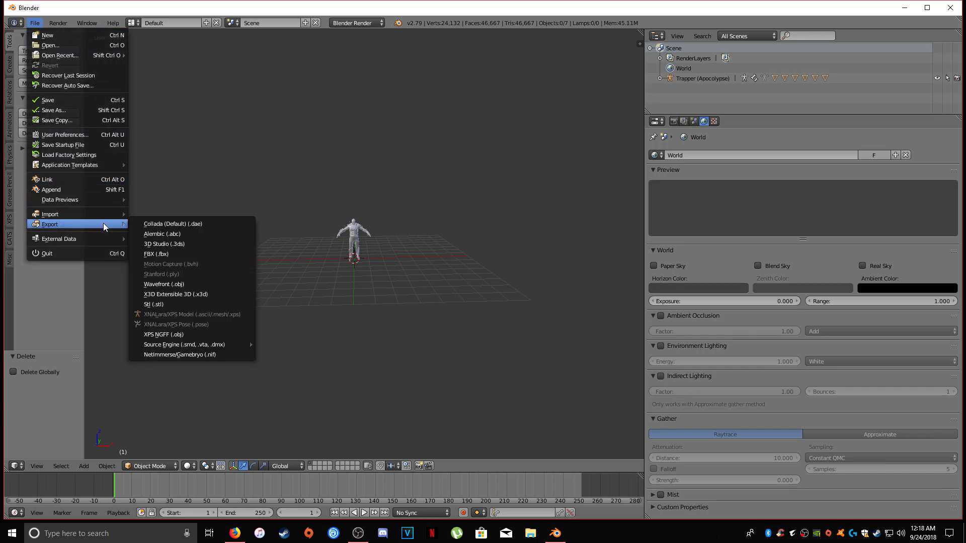
left_click(161, 254)
left_click(35, 87)
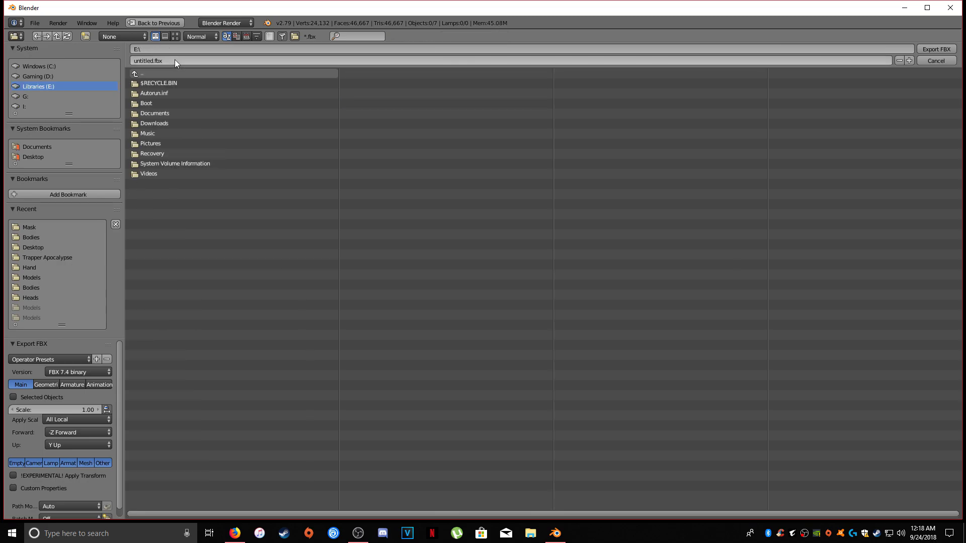
left_click(31, 156)
left_click(378, 59)
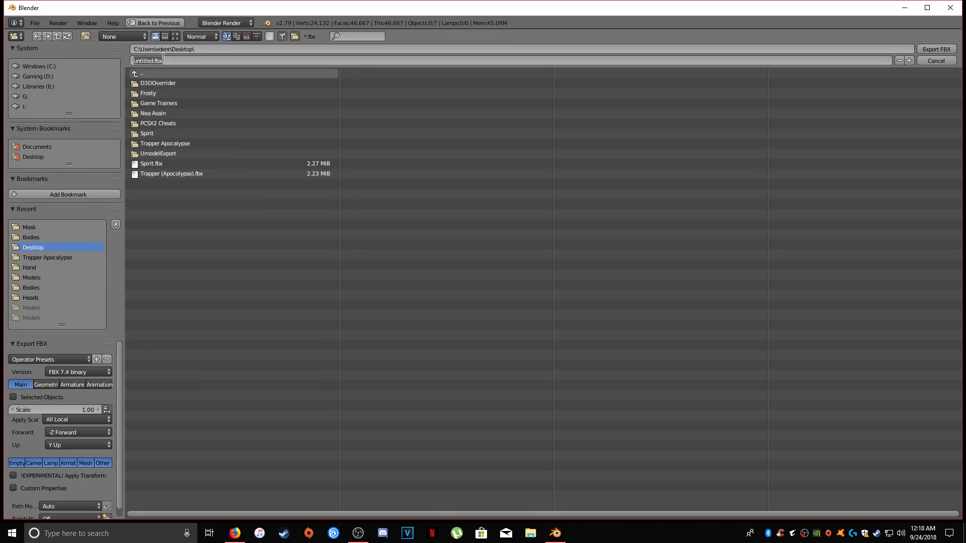
type("Trapper (Apocolype")
type("e)")
key("Return")
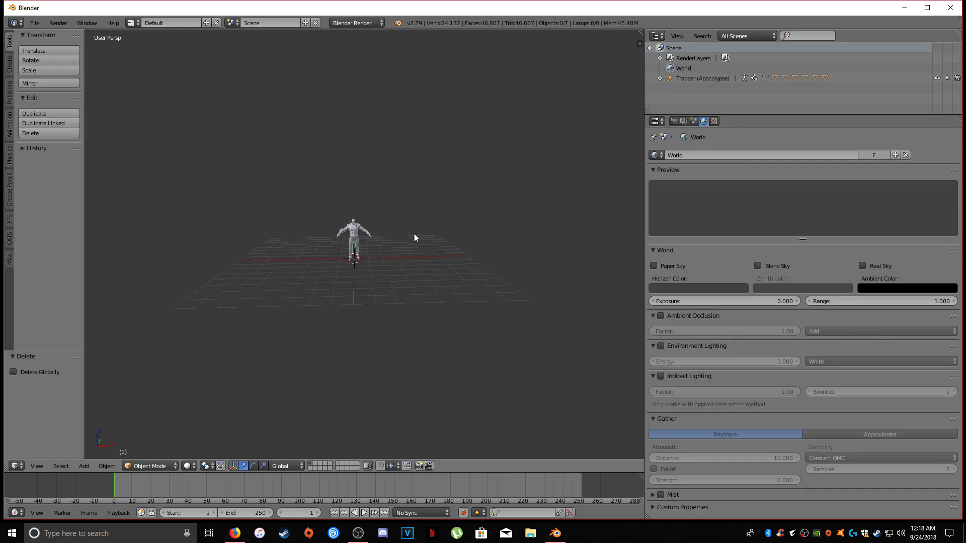
scroll(385, 256, "up", 5)
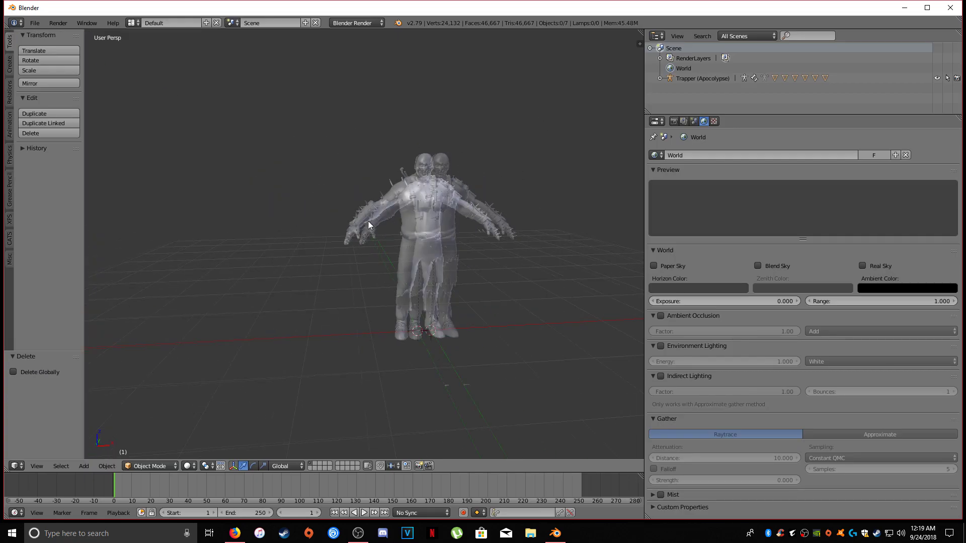
key("Home")
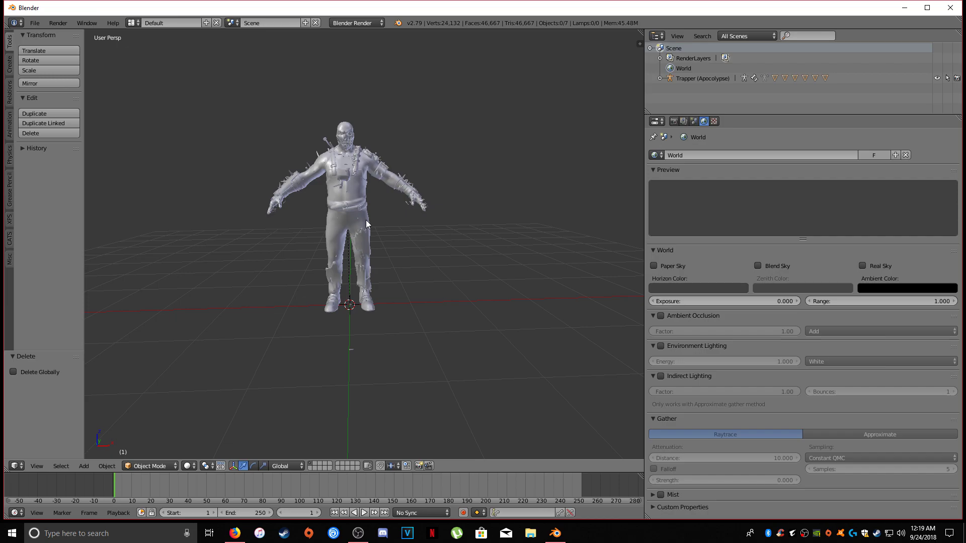